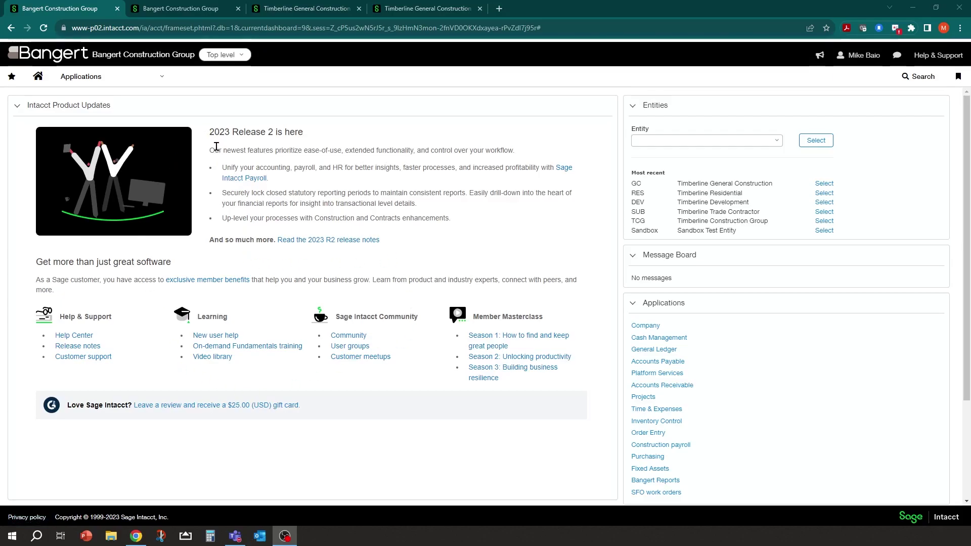
click(163, 79)
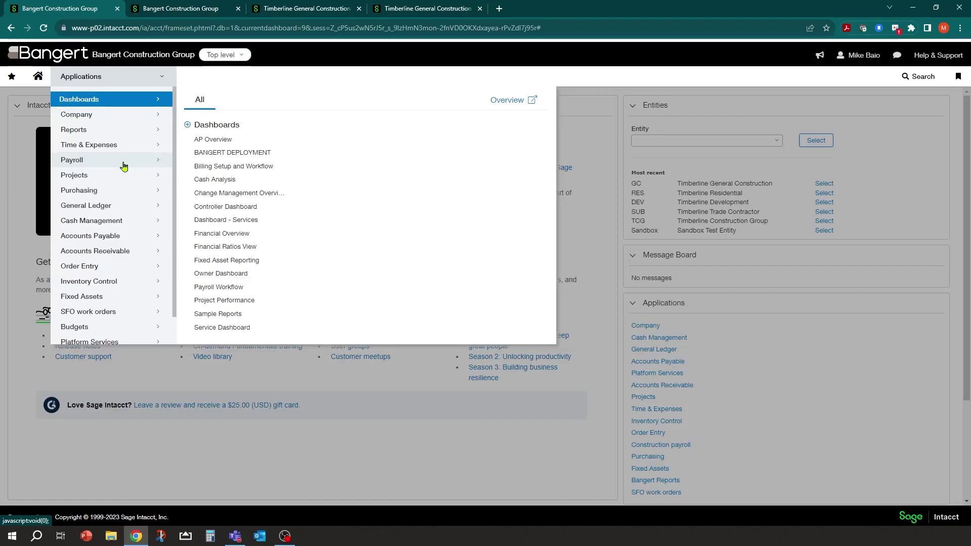
click(121, 190)
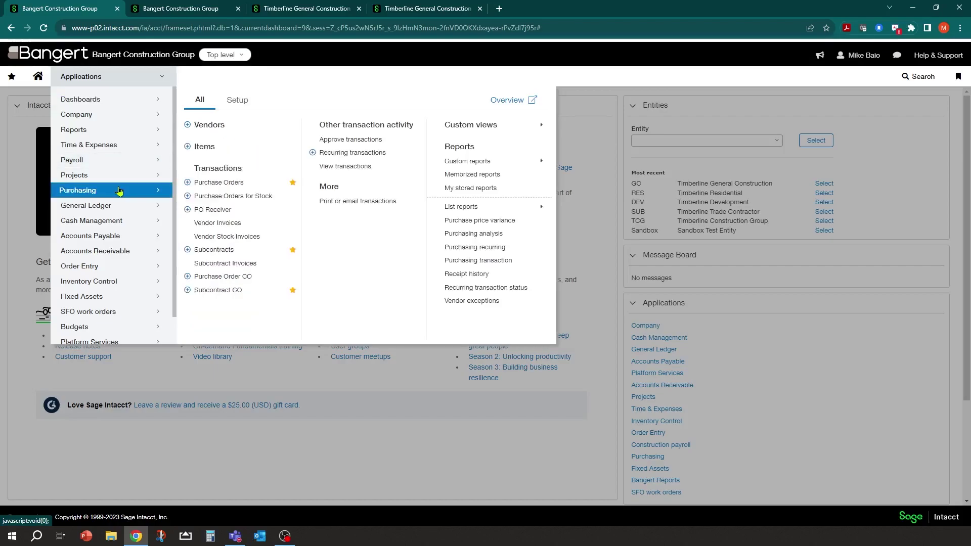
click(220, 250)
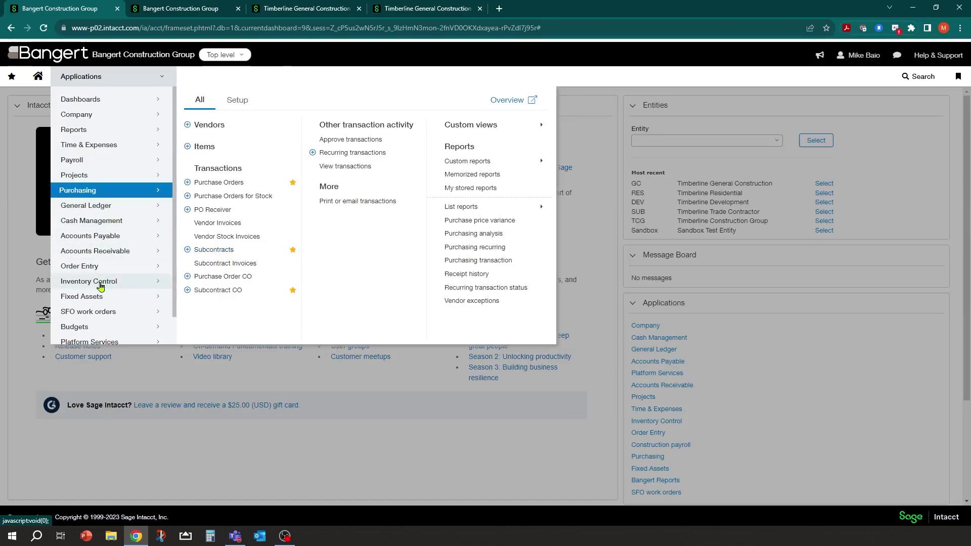
scroll(113, 266, down, 1)
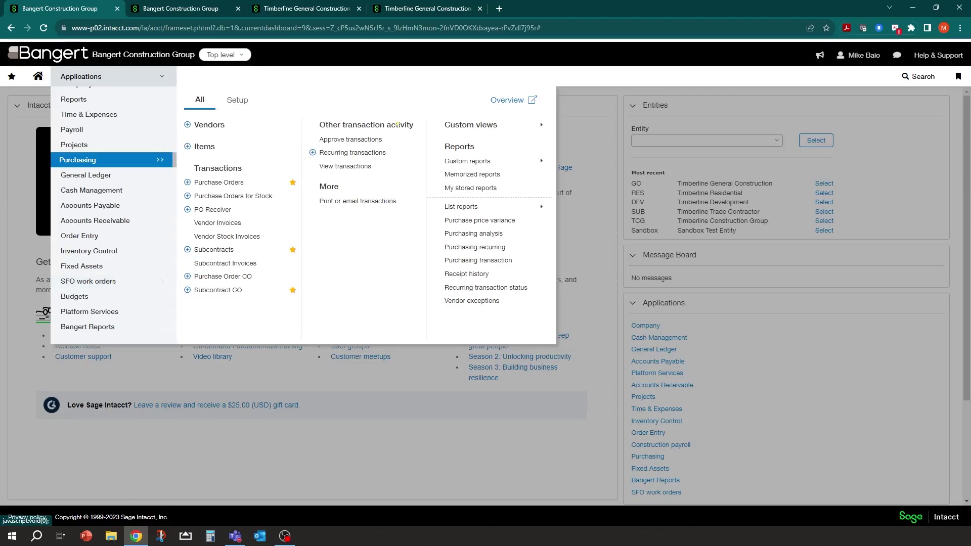
scroll(129, 102, up, 1)
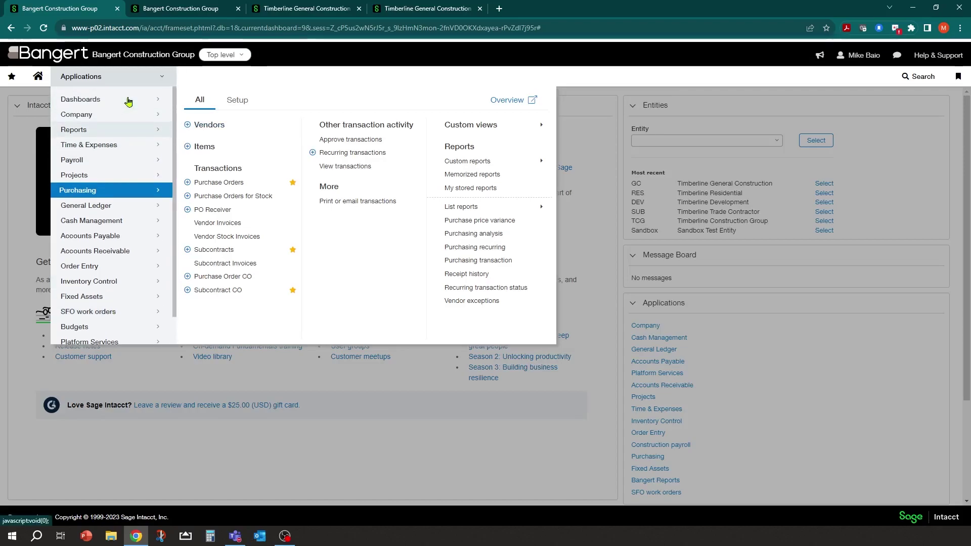
click(93, 103)
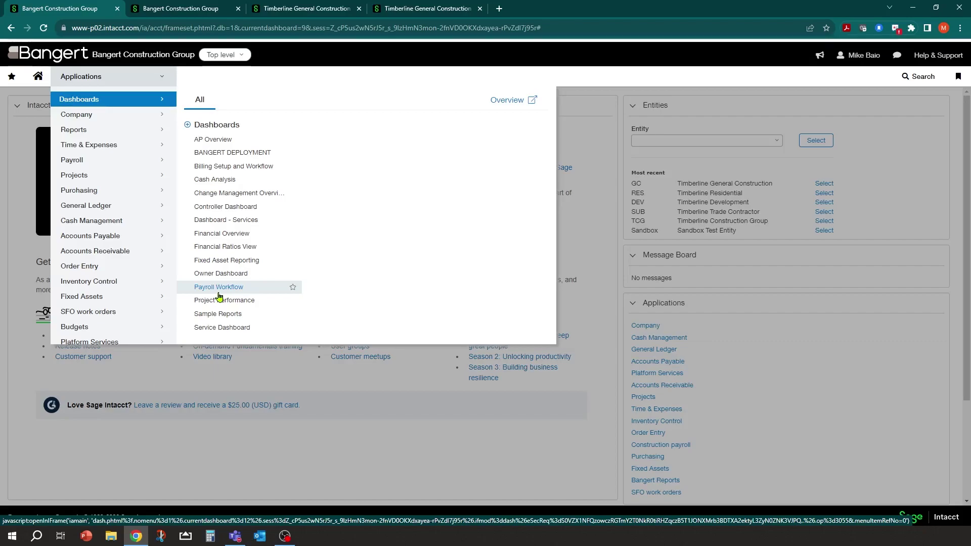
Open the Controller Dashboard from the Dashboards section of the Applications menu.
click(144, 472)
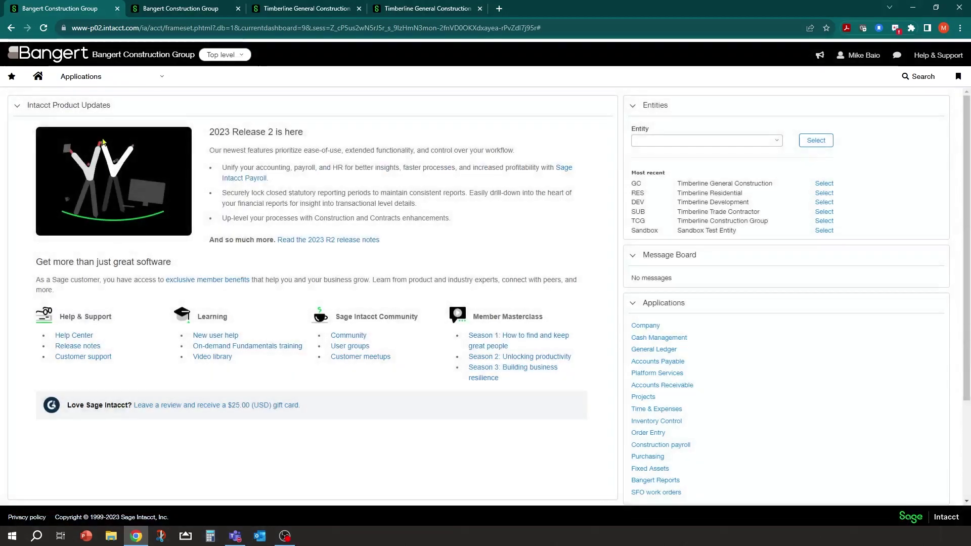
click(158, 77)
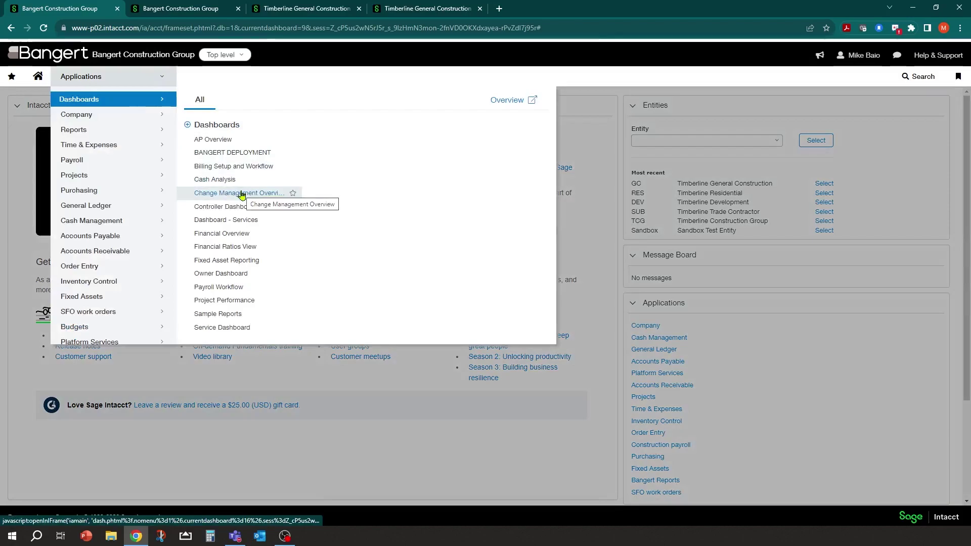
click(214, 207)
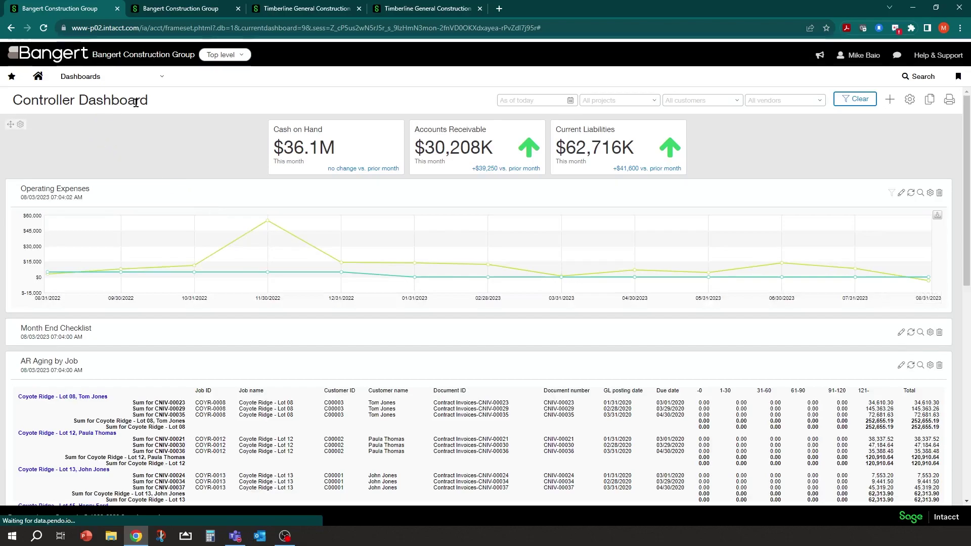
Scroll down the Controller Dashboard to the AP Aging by Job and Recommended Sites panels, then back up.
scroll(217, 255, down, 5)
scroll(217, 256, down, 7)
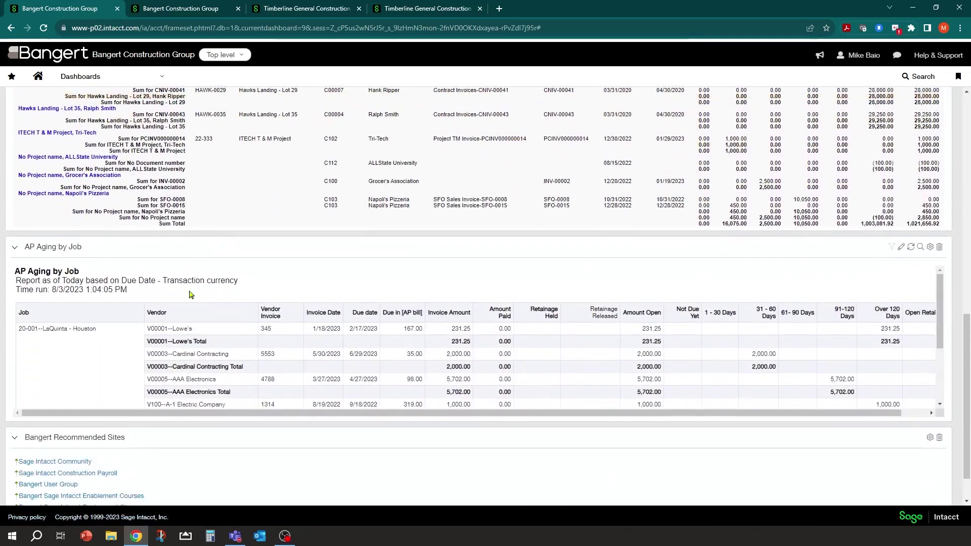
scroll(162, 311, down, 1)
scroll(223, 349, down, 1)
scroll(170, 439, down, 1)
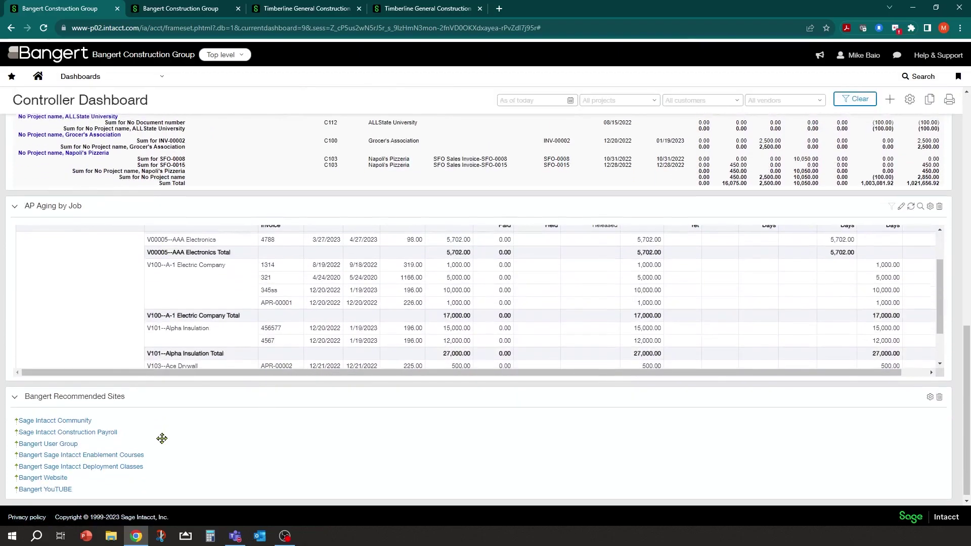
scroll(161, 351, up, 1)
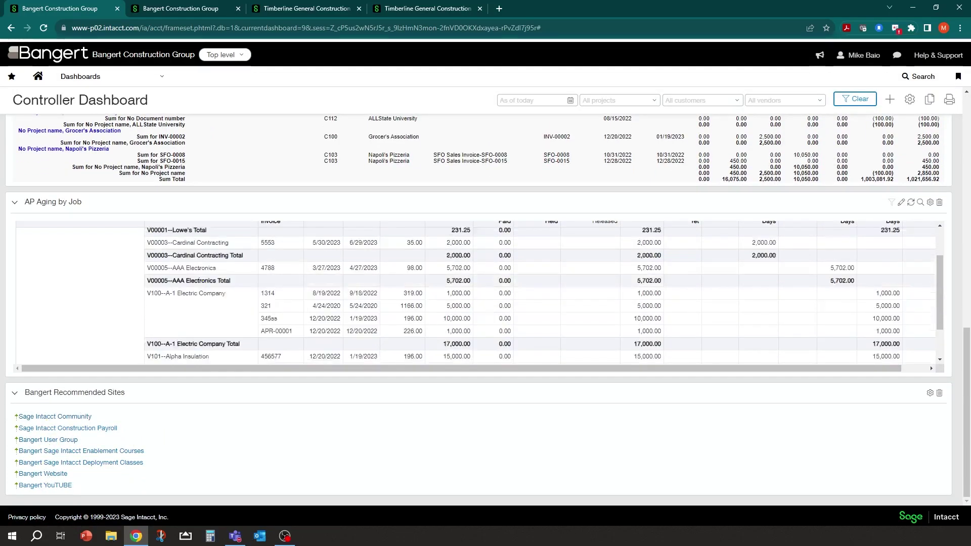
scroll(190, 174, up, 8)
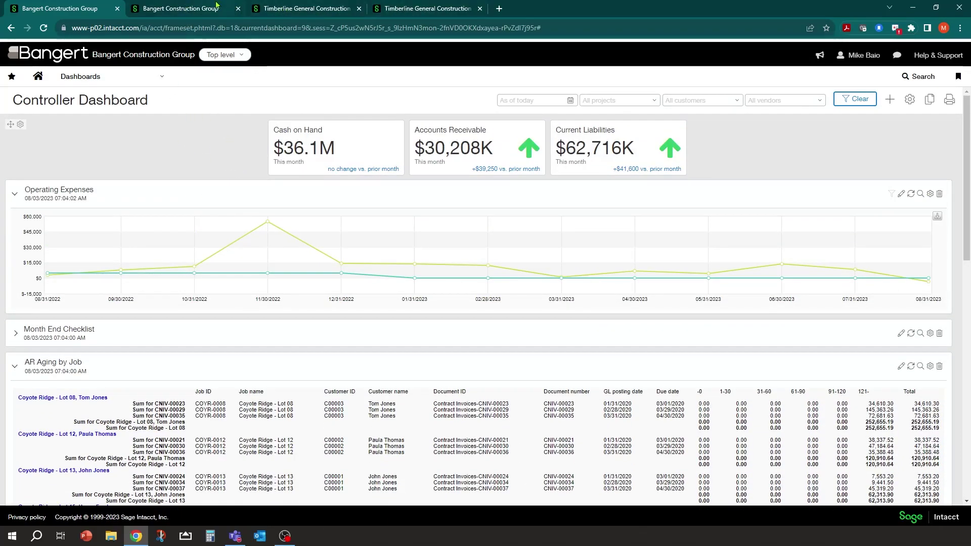
Review the AP Overview dashboard, then switch to the Timberline General Construction Payroll Workflow dashboard.
click(198, 7)
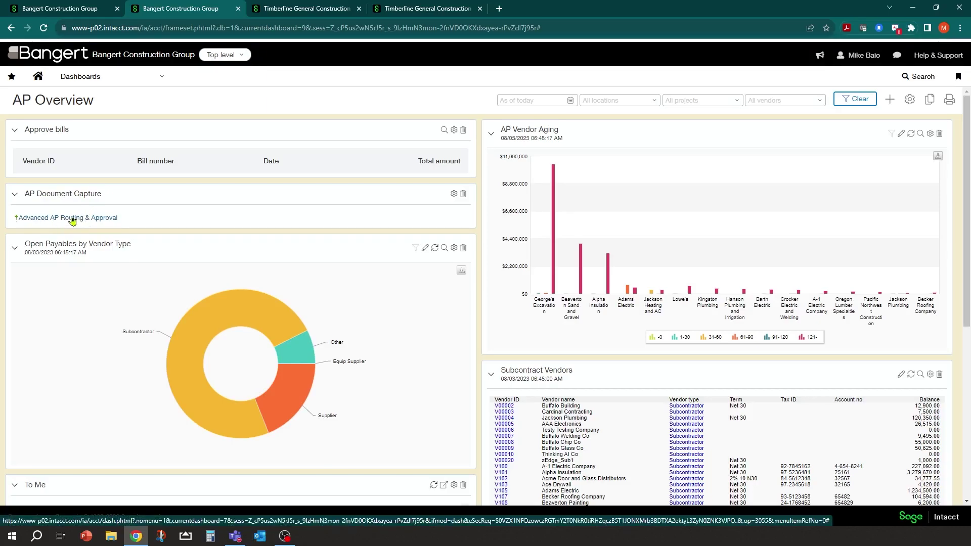
scroll(611, 307, down, 4)
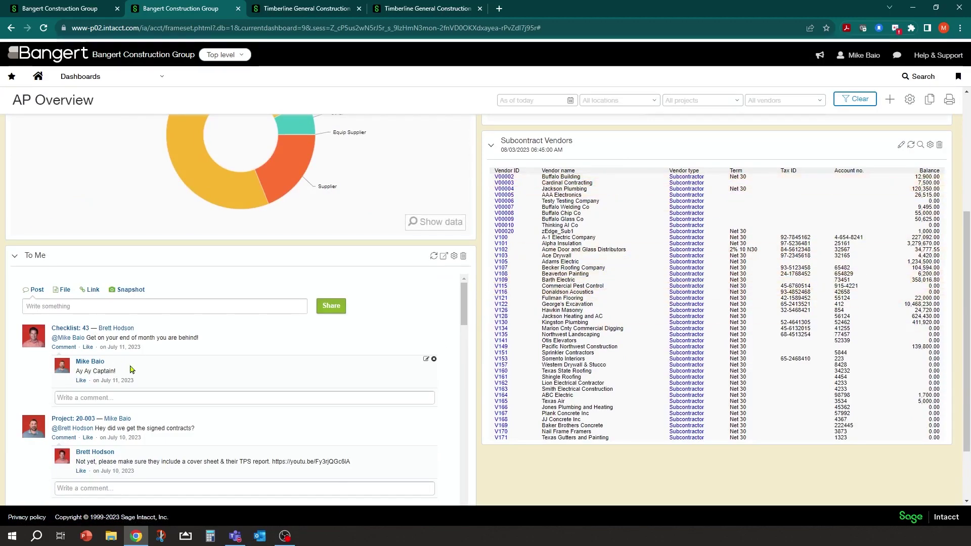
scroll(133, 367, up, 1)
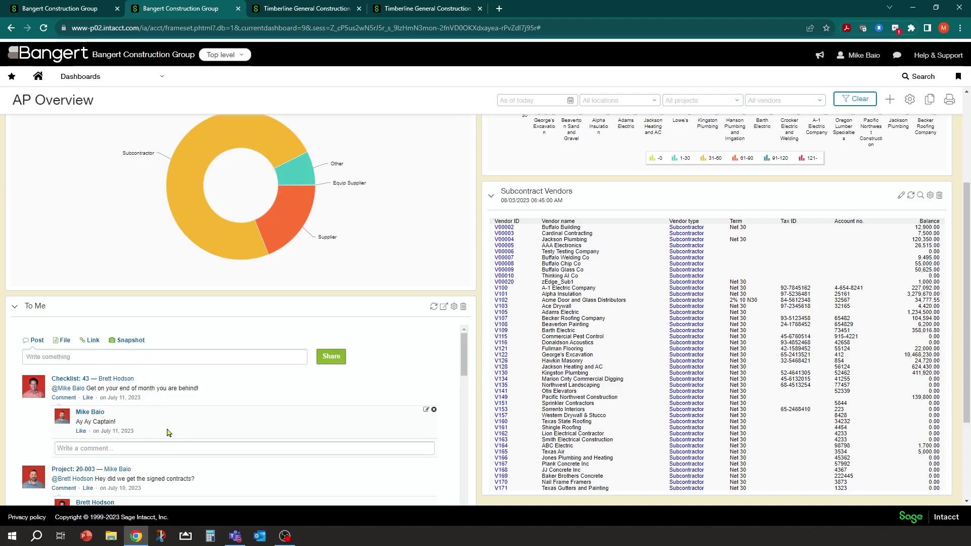
scroll(206, 310, up, 4)
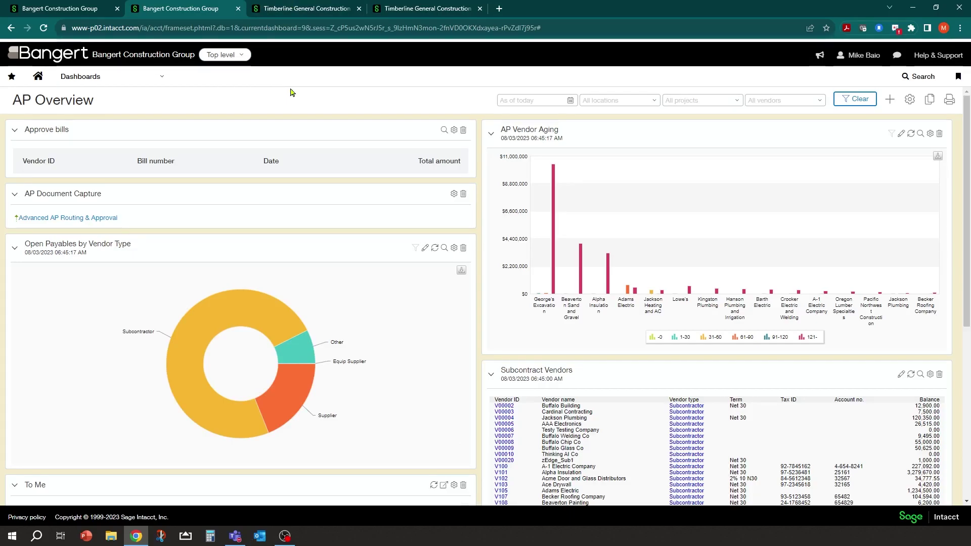
click(301, 11)
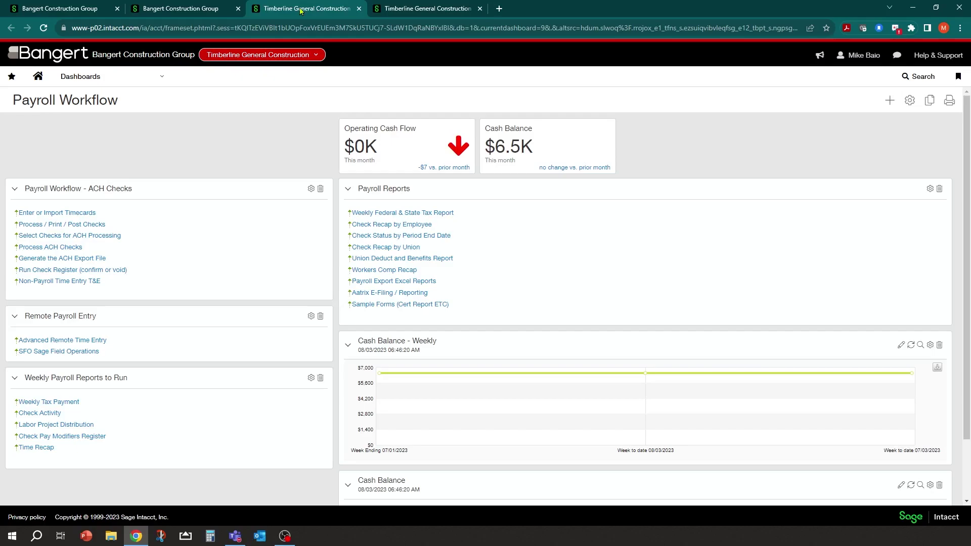
click(163, 78)
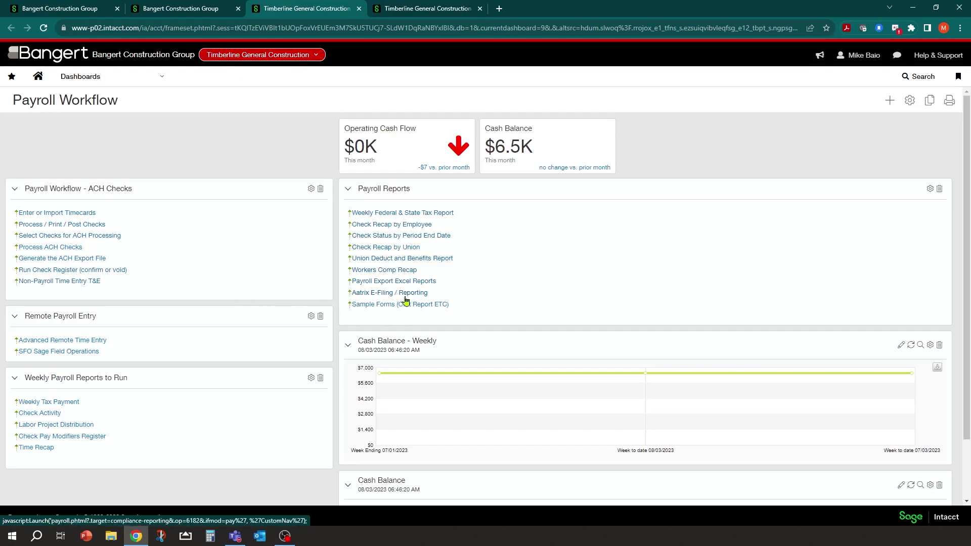
scroll(286, 291, down, 3)
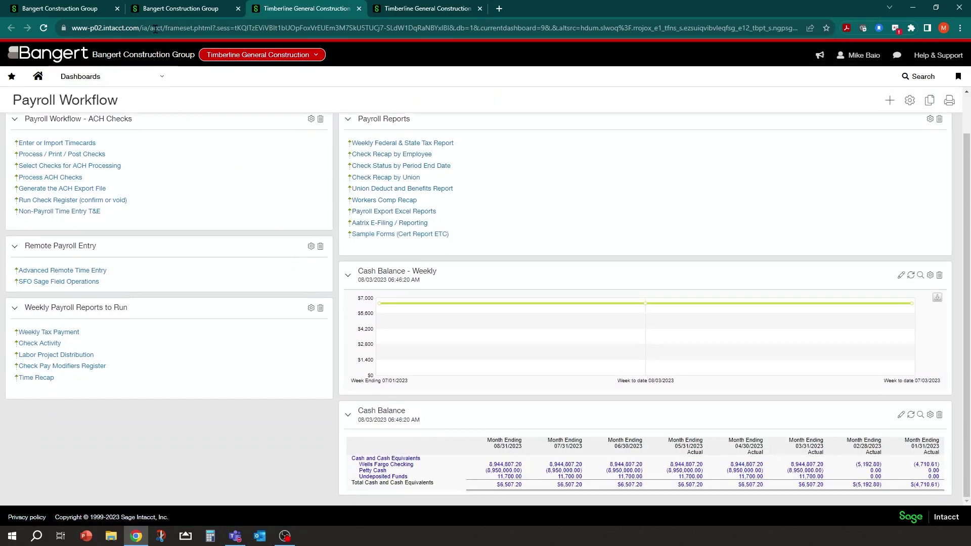
Return to the Bangert Controller Dashboard and open the Projects section of the Applications menu.
click(84, 6)
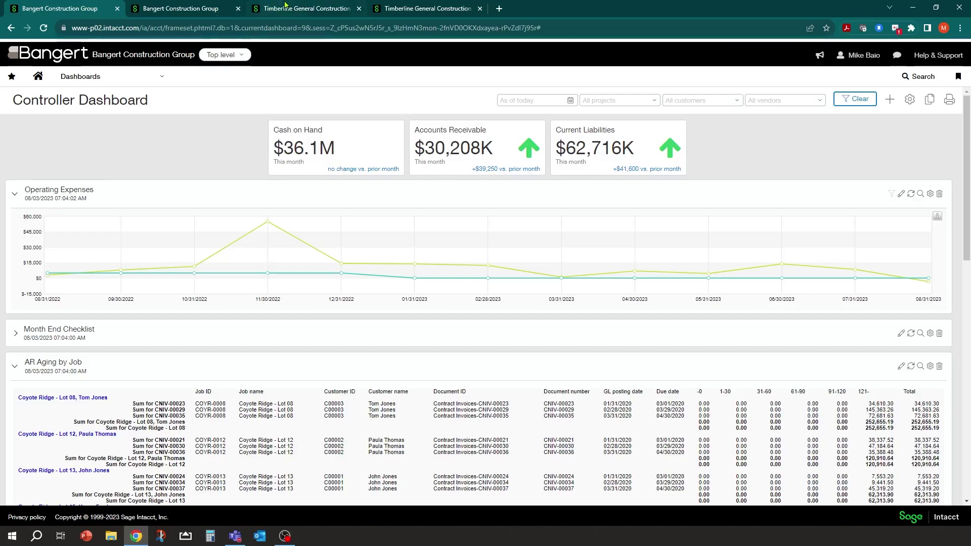
click(273, 8)
click(91, 6)
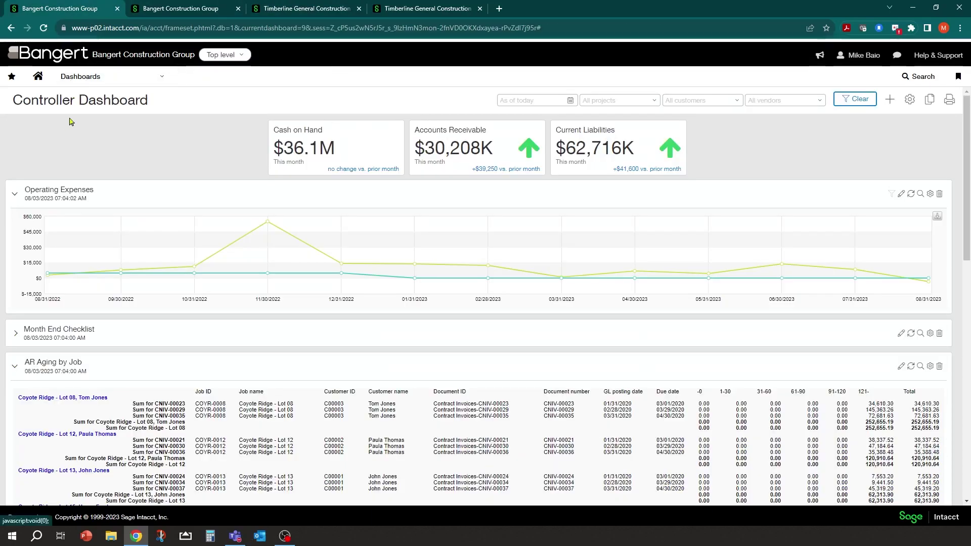
click(95, 84)
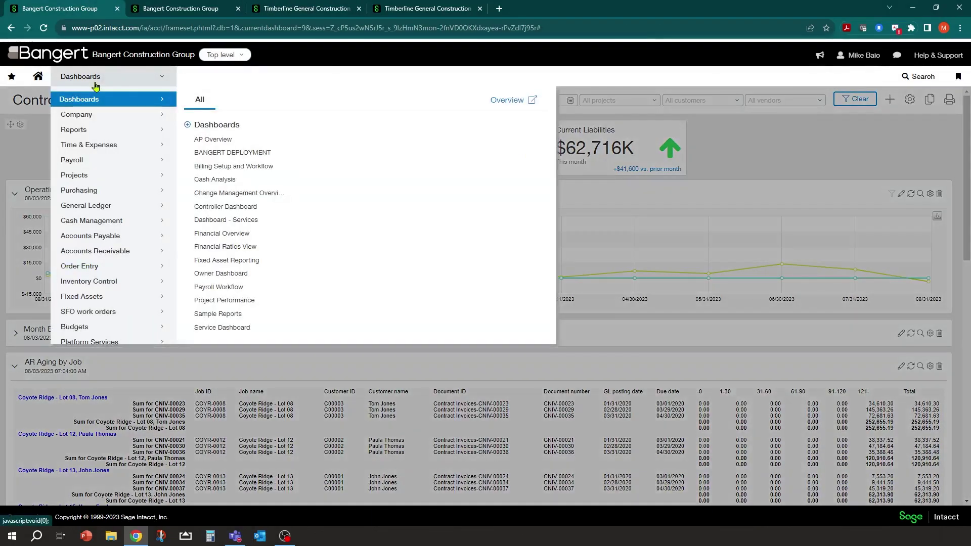
click(104, 177)
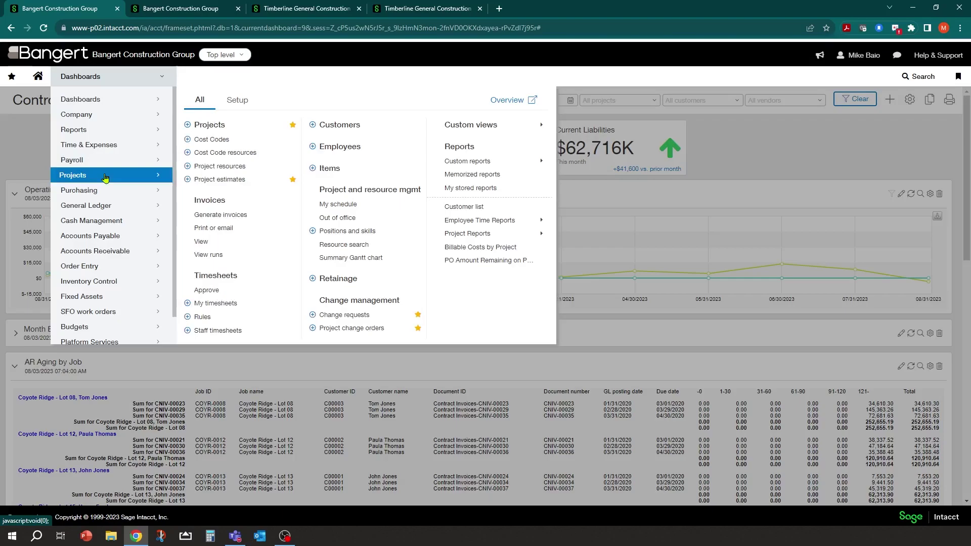
Show only Projects favourites, moving Commitment Summary to the top and reordering Project contracts.
click(11, 77)
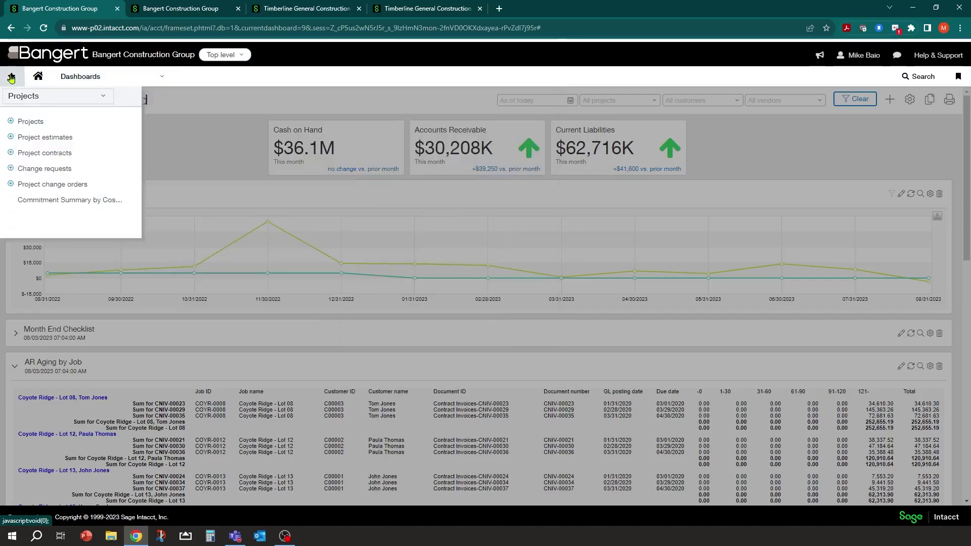
click(110, 96)
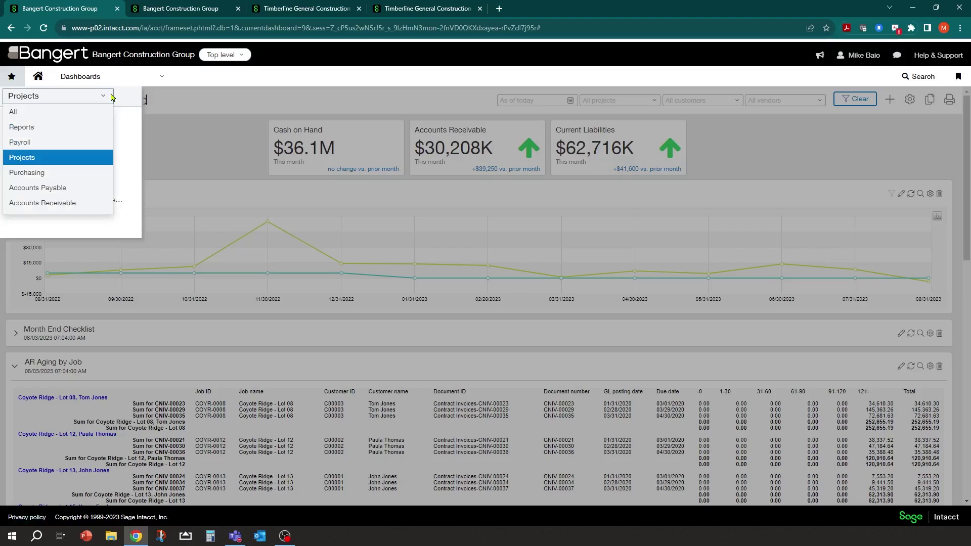
click(26, 114)
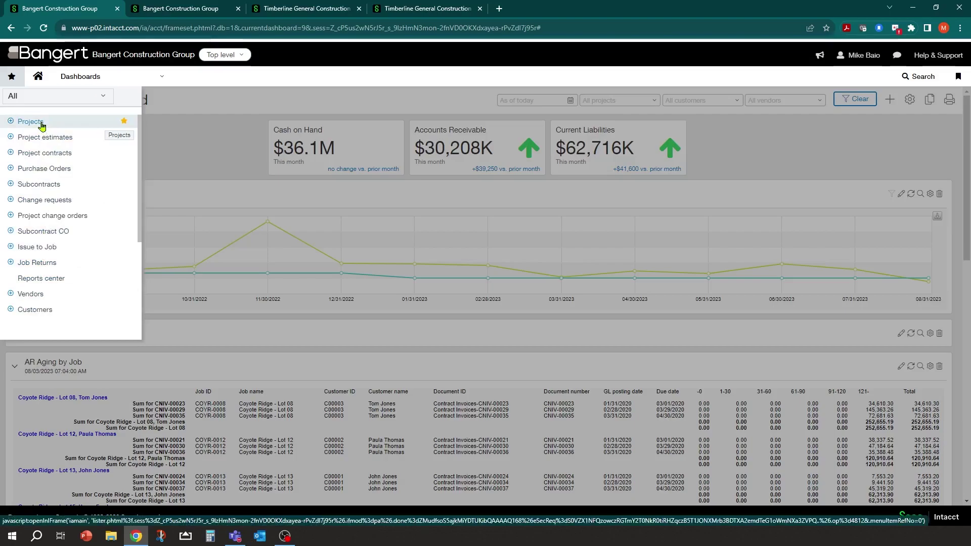
click(103, 100)
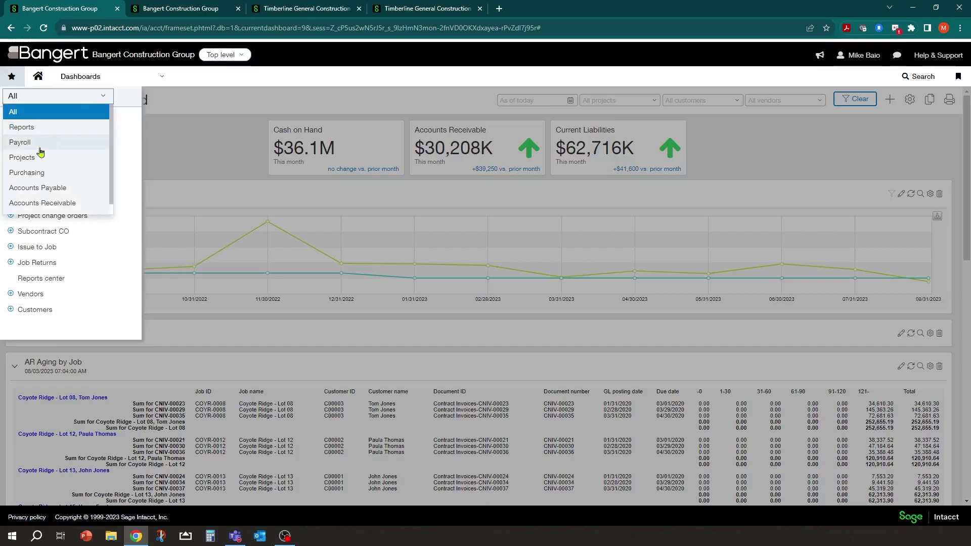
click(22, 157)
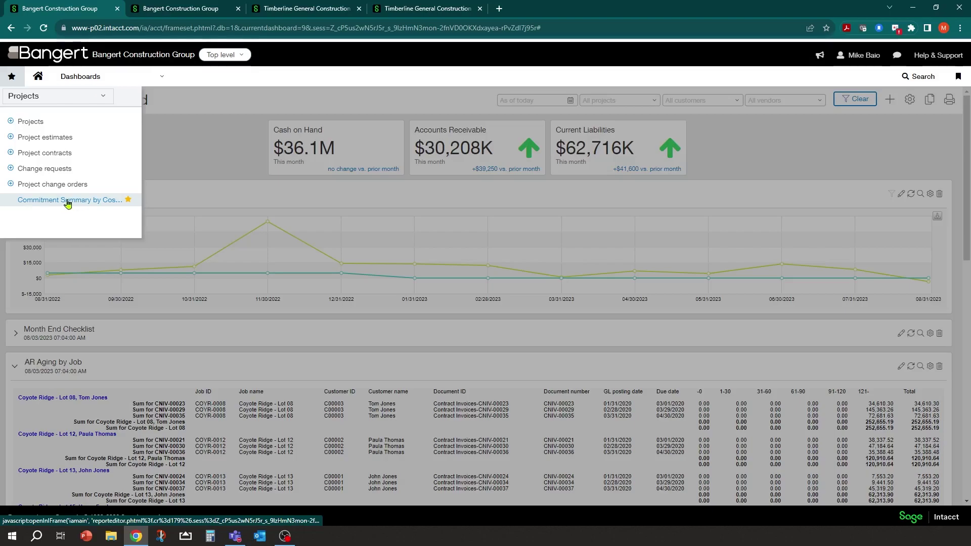
drag(66, 204, 48, 123)
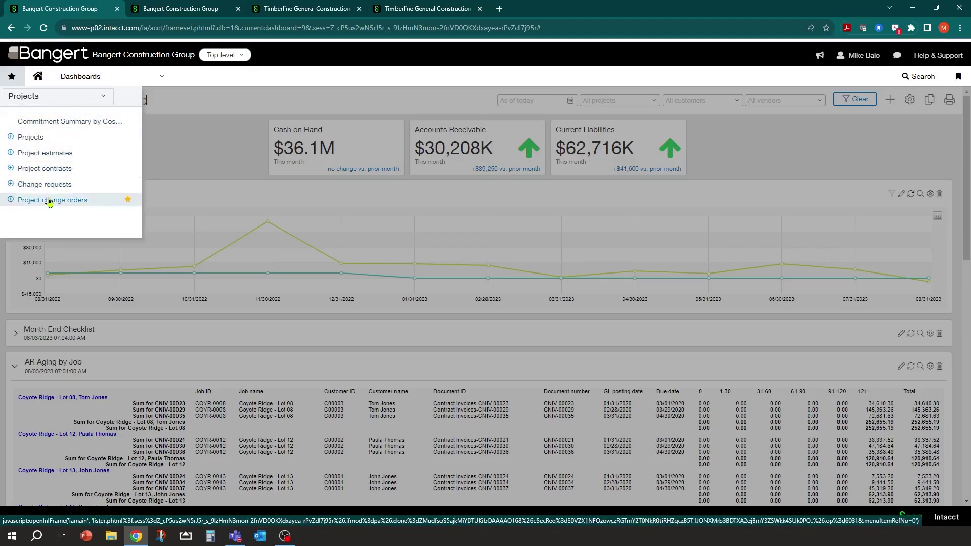
mouse_move(47, 169)
mouse_down()
mouse_move(44, 152)
mouse_move(59, 158)
mouse_move(53, 153)
mouse_up()
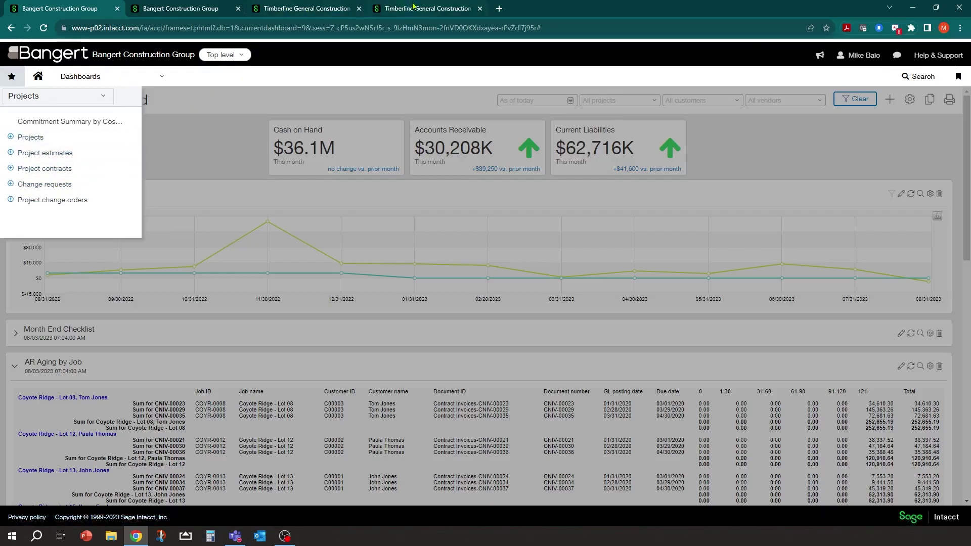
Switch to the Timberline Project Performance dashboard and open its entity dropdown.
click(327, 11)
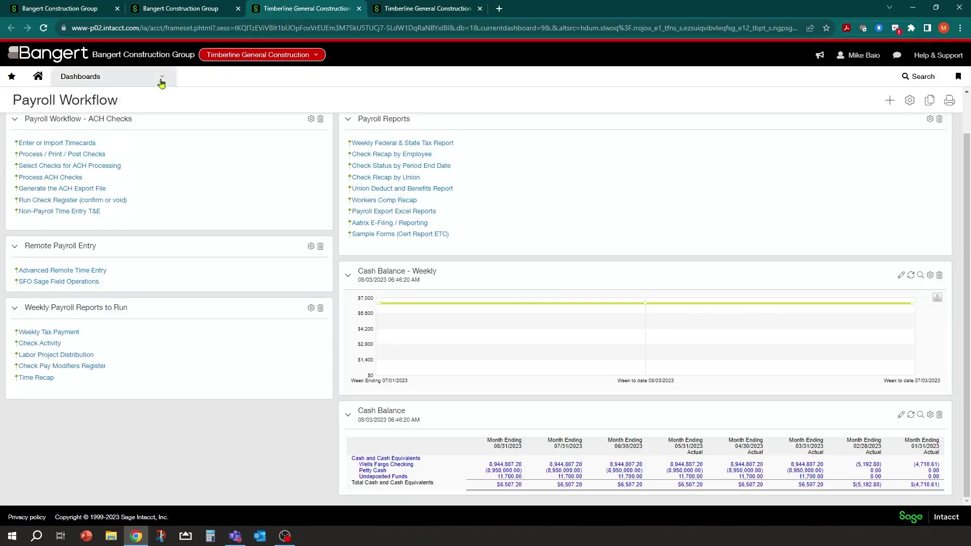
click(418, 10)
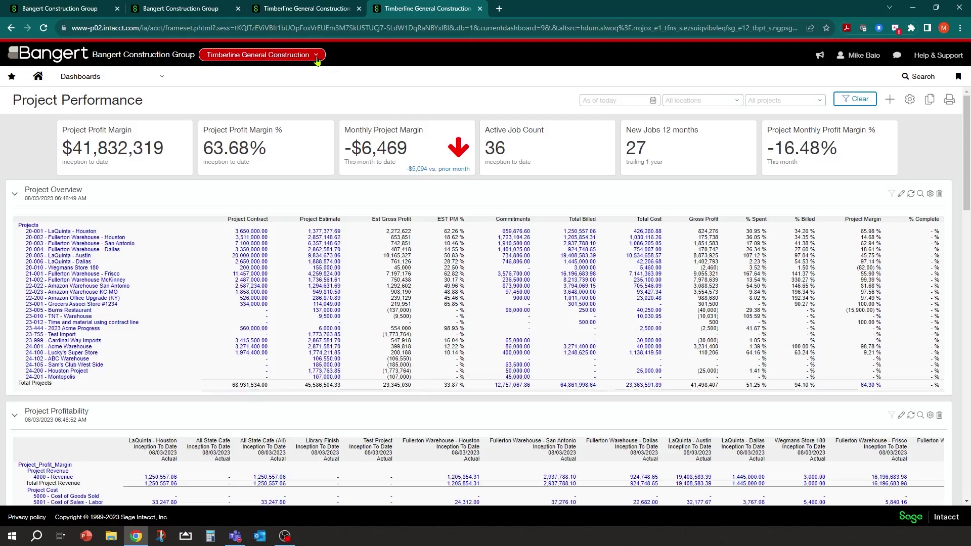
click(316, 58)
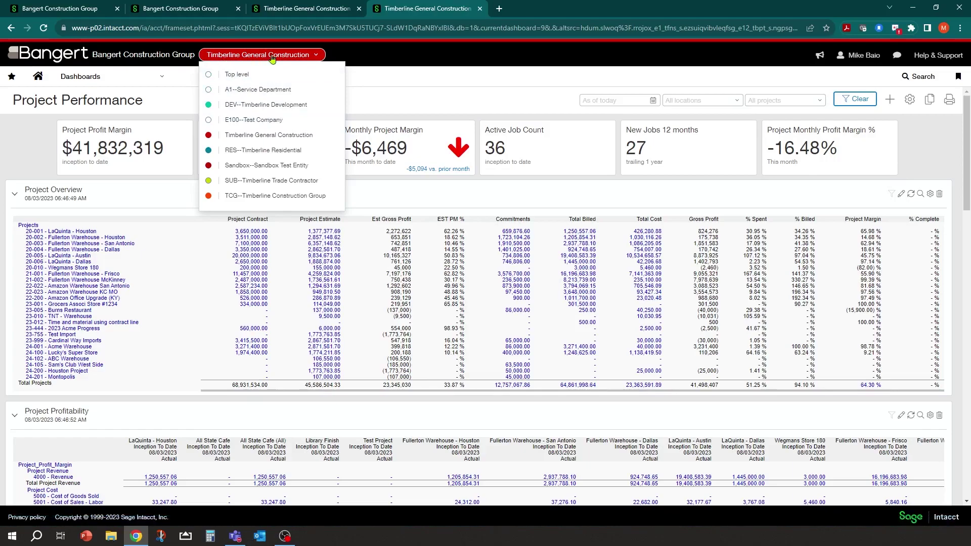
Close the entity list and browse the Project, Customer and PM profitability tables, returning to top.
click(219, 58)
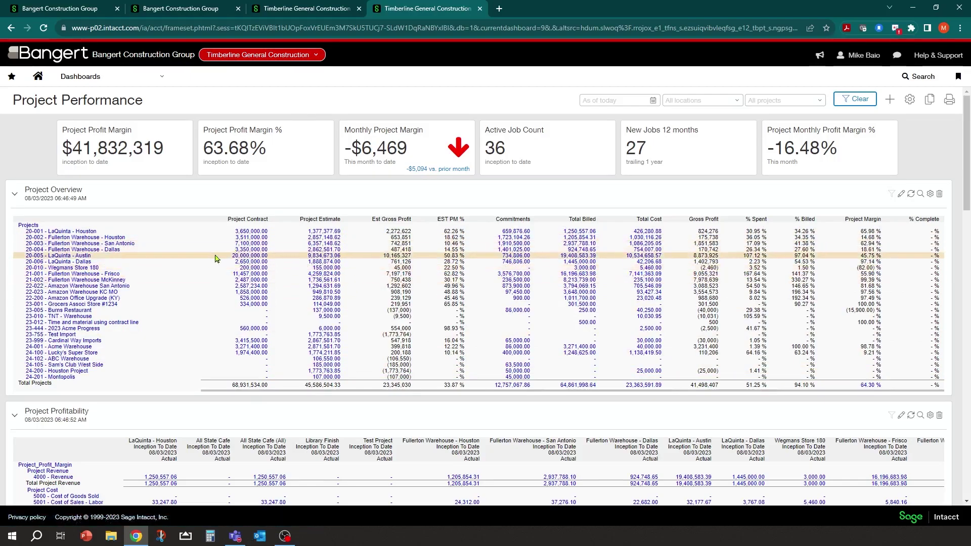
scroll(206, 258, down, 5)
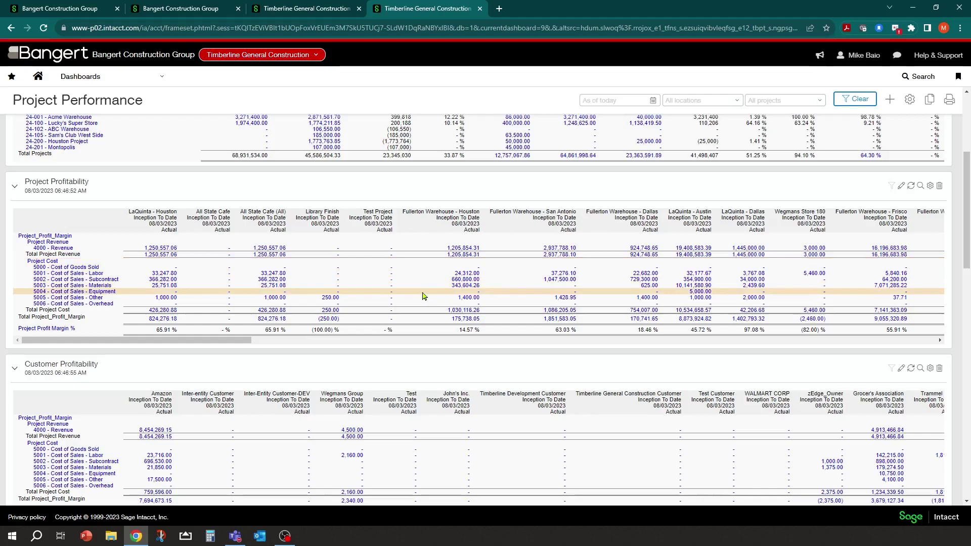
scroll(438, 209, up, 5)
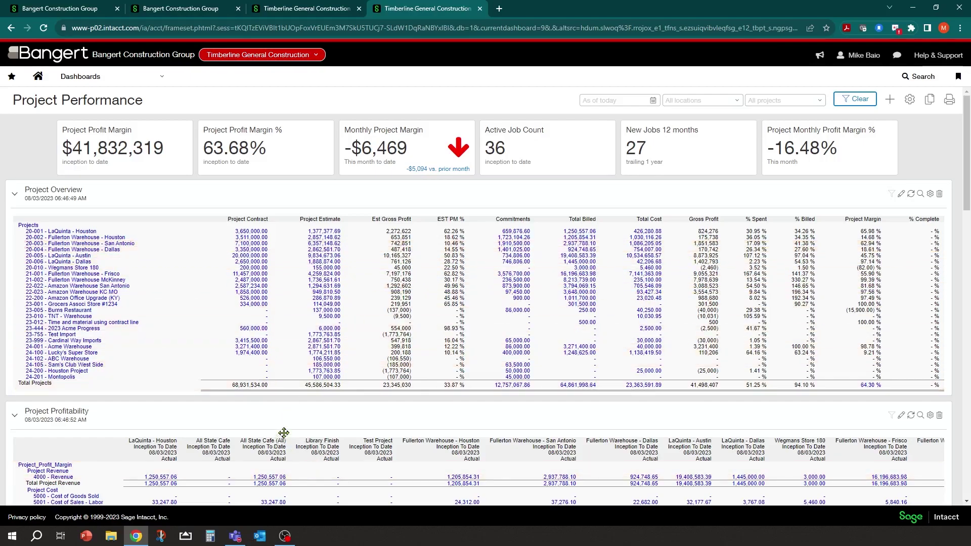
scroll(296, 452, down, 4)
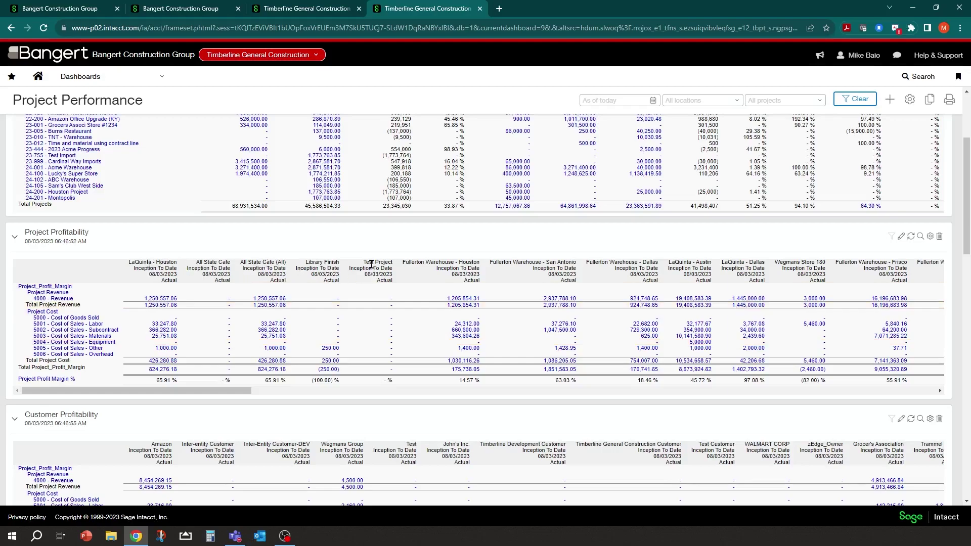
scroll(476, 269, down, 4)
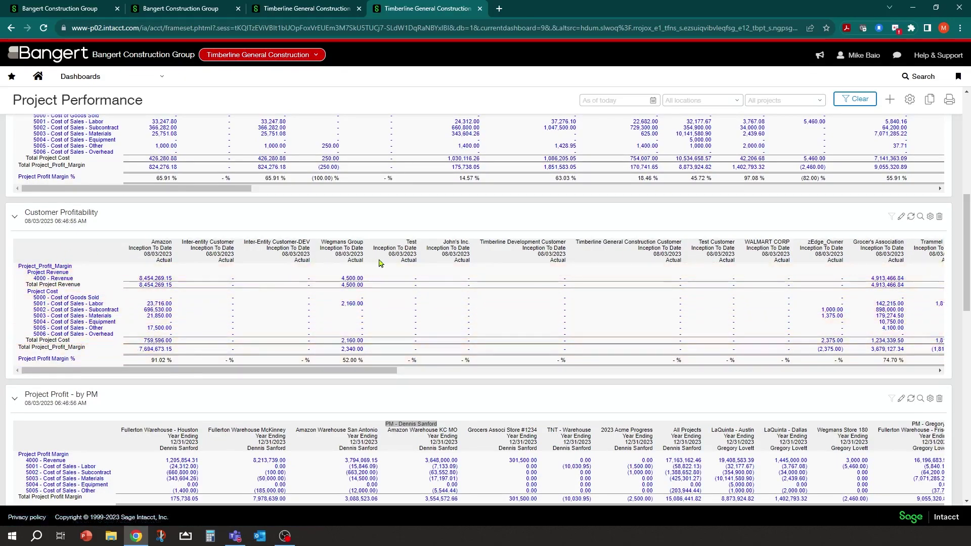
drag(409, 374, 543, 379)
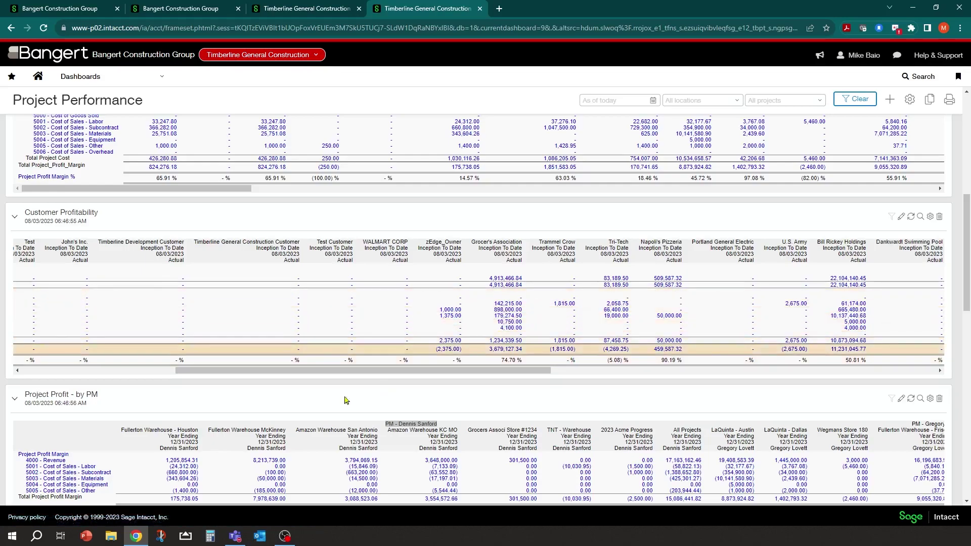
drag(182, 372, 15, 382)
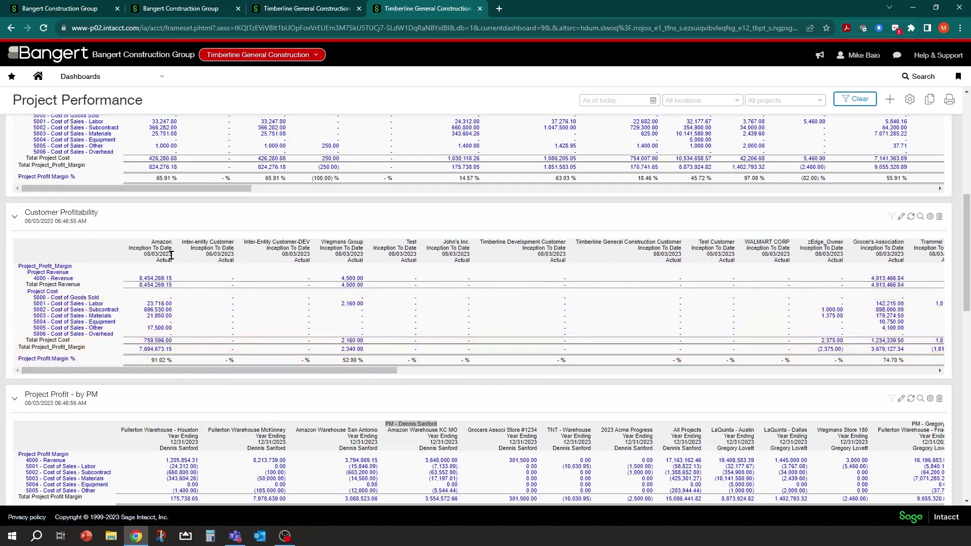
scroll(244, 246, down, 2)
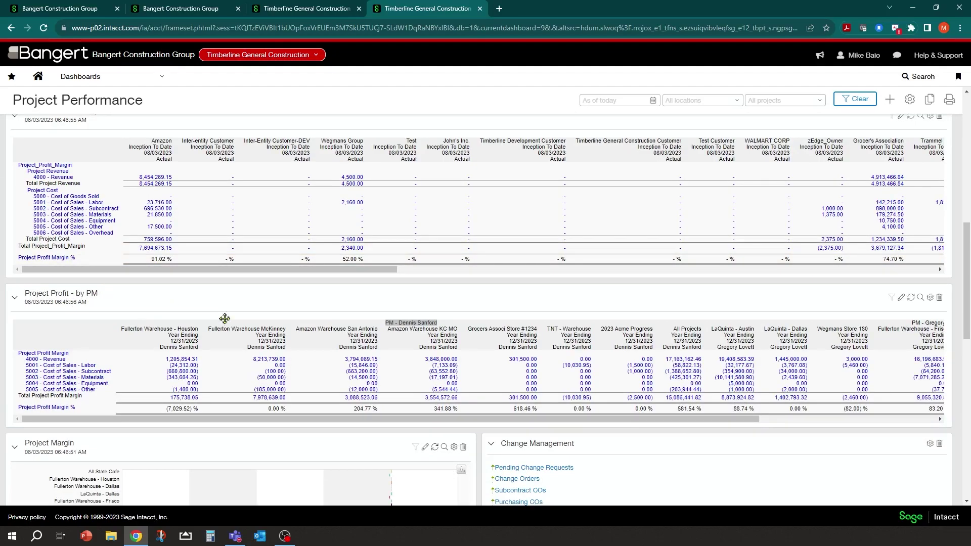
triple_click(387, 323)
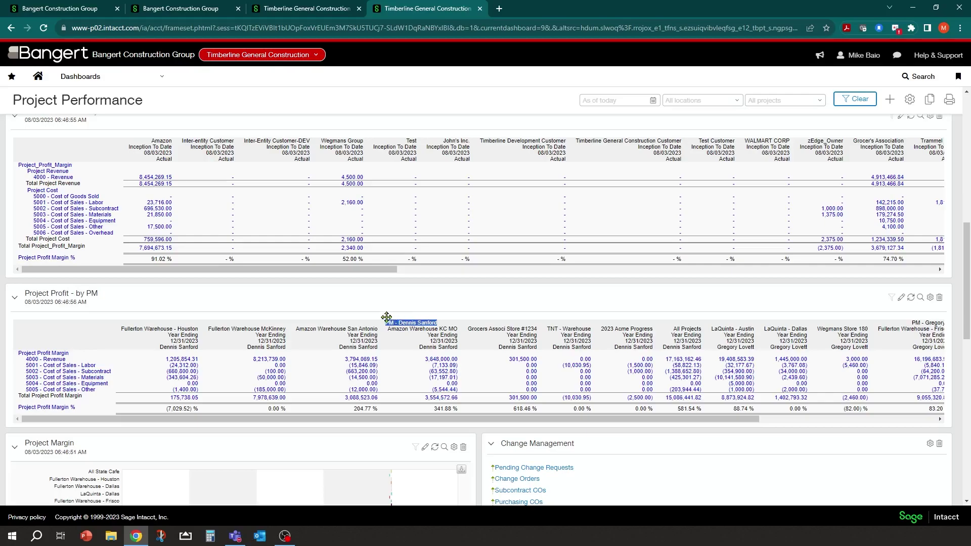
scroll(387, 317, up, 10)
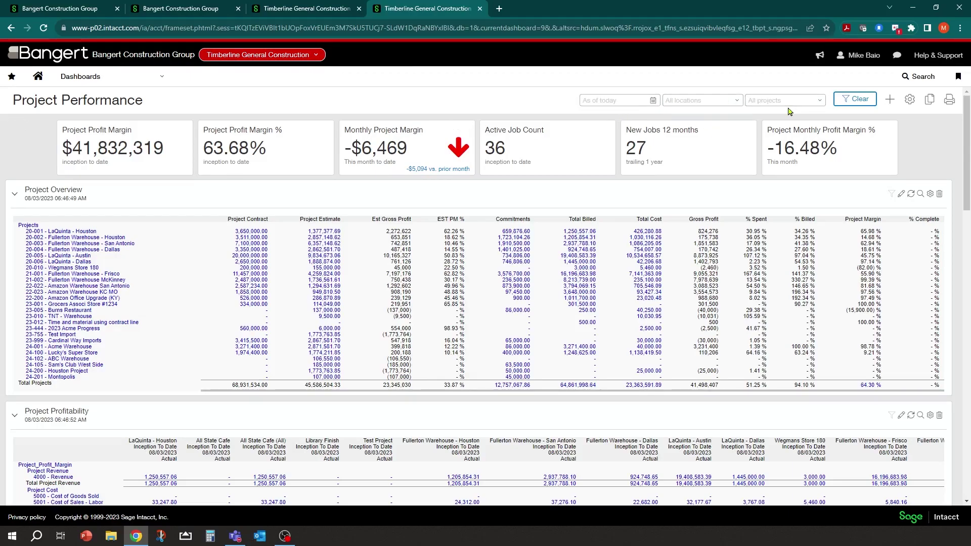
Apply a single project manager's group from the All projects filter, leaving 9 active jobs.
click(820, 103)
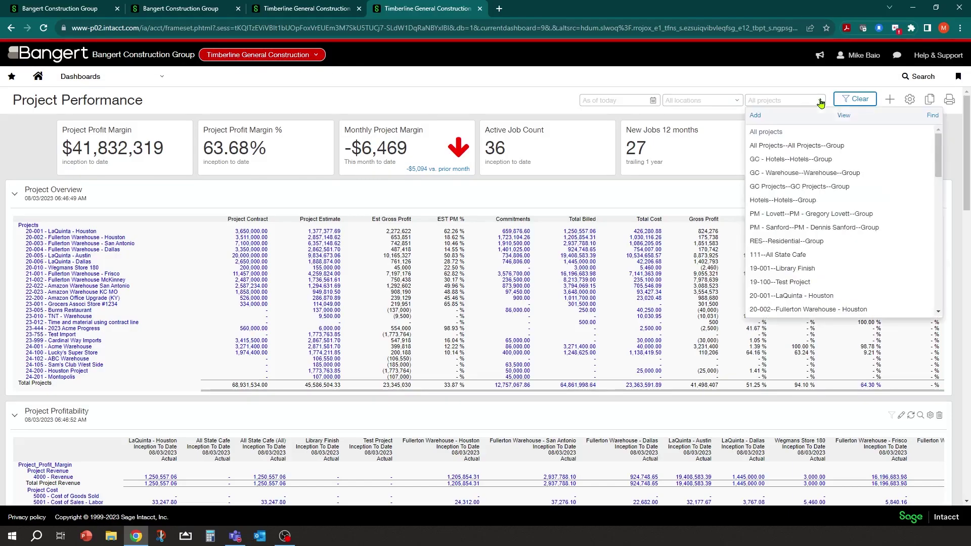
click(840, 217)
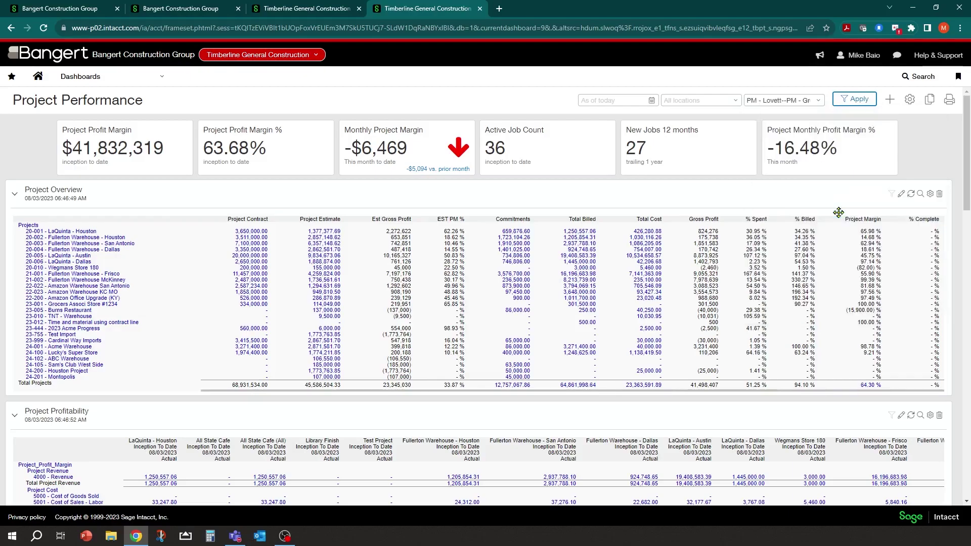
click(860, 100)
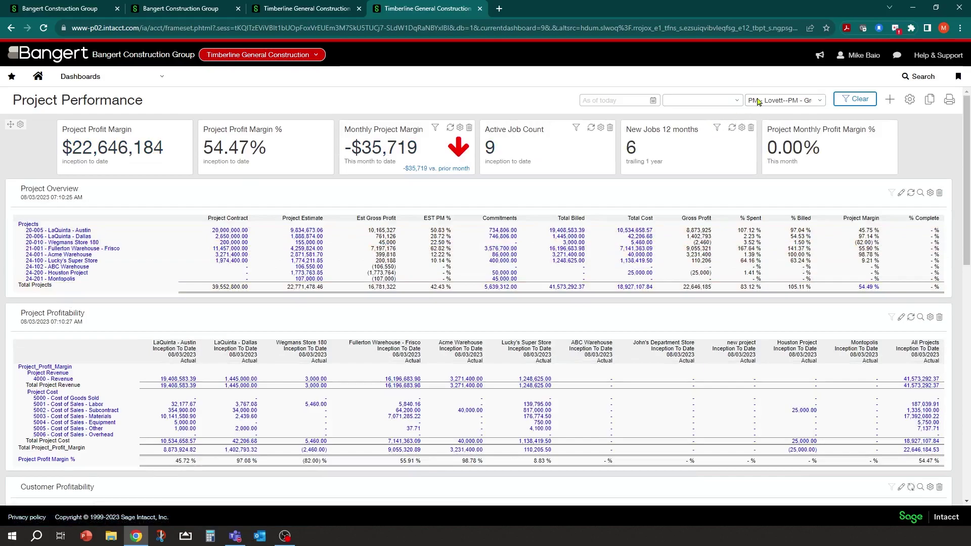
Apply an as-of date of 06/30/2023, then clear all filters back to defaults.
click(820, 103)
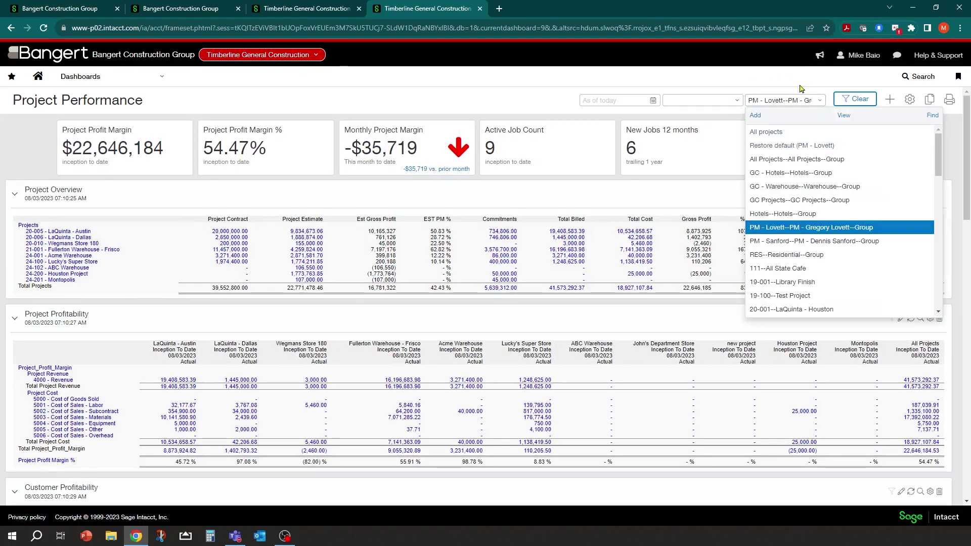
click(653, 100)
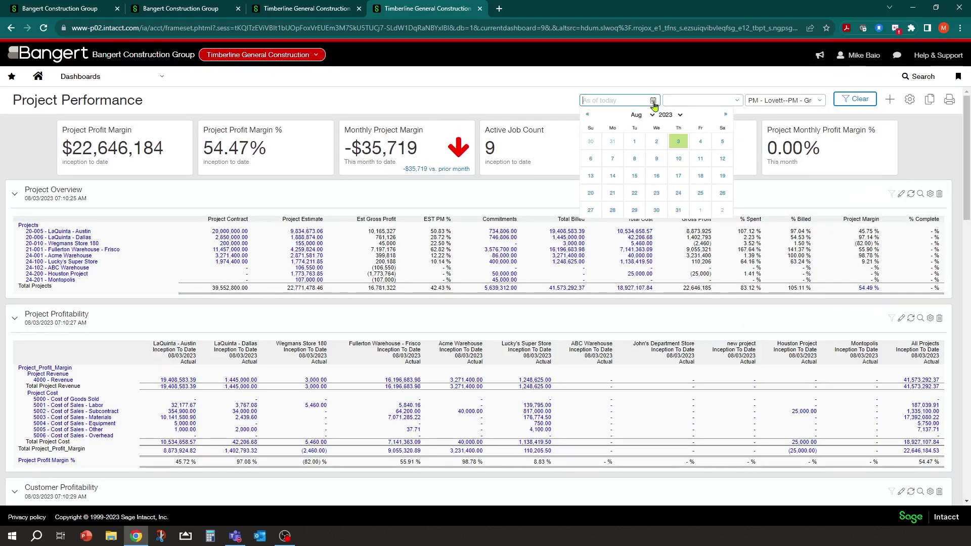
click(587, 114)
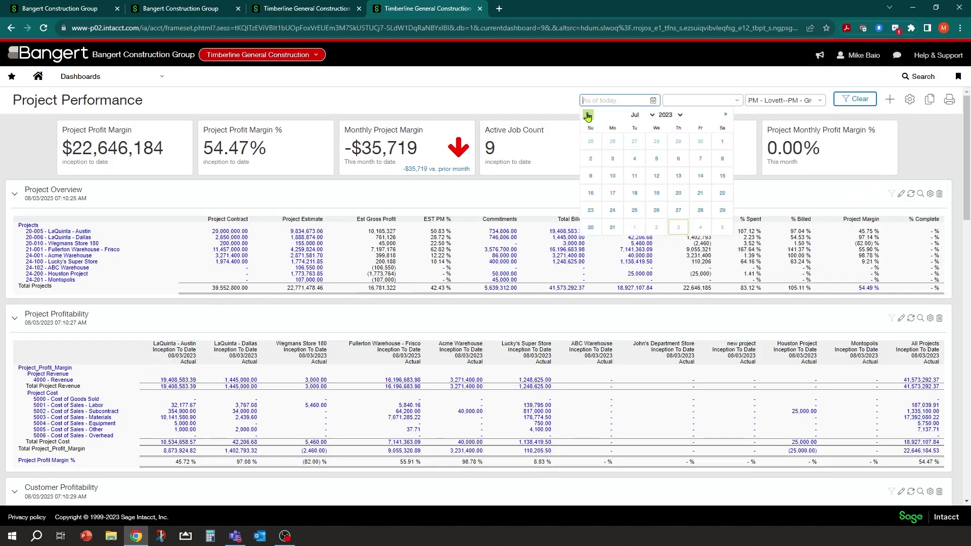
click(587, 115)
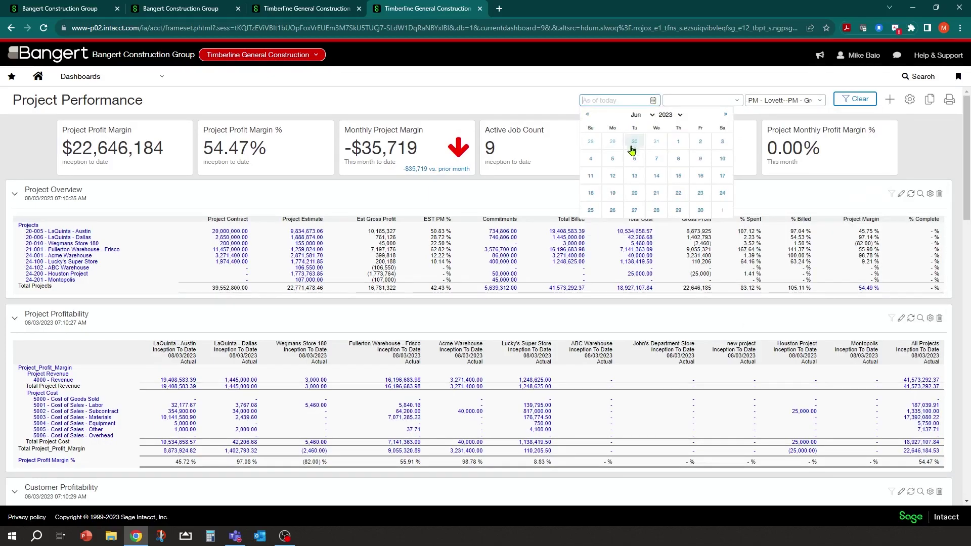
click(701, 212)
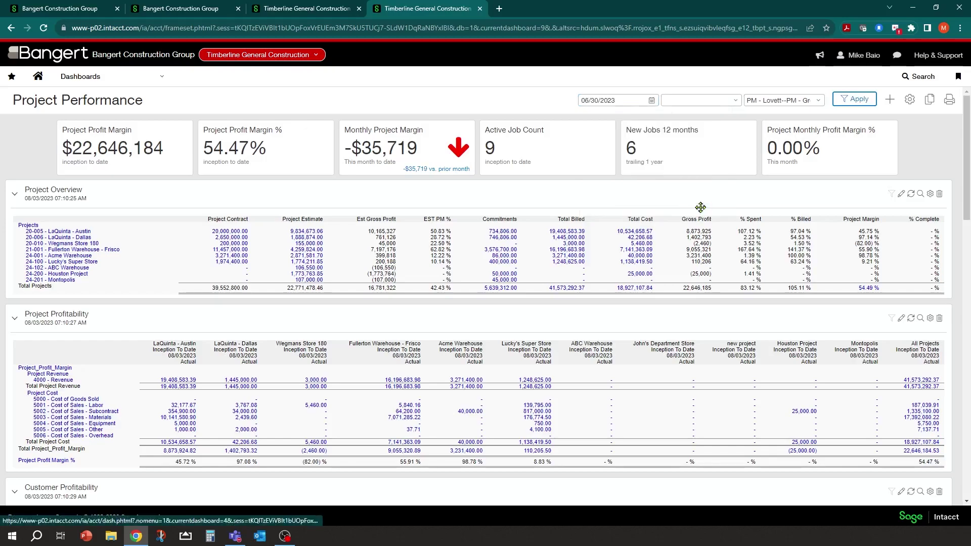
click(848, 104)
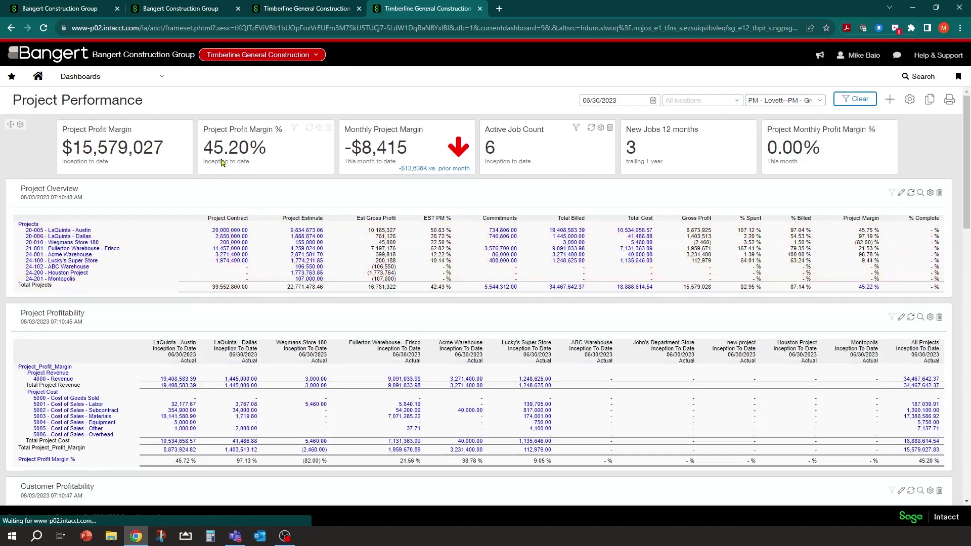
click(854, 102)
click(855, 101)
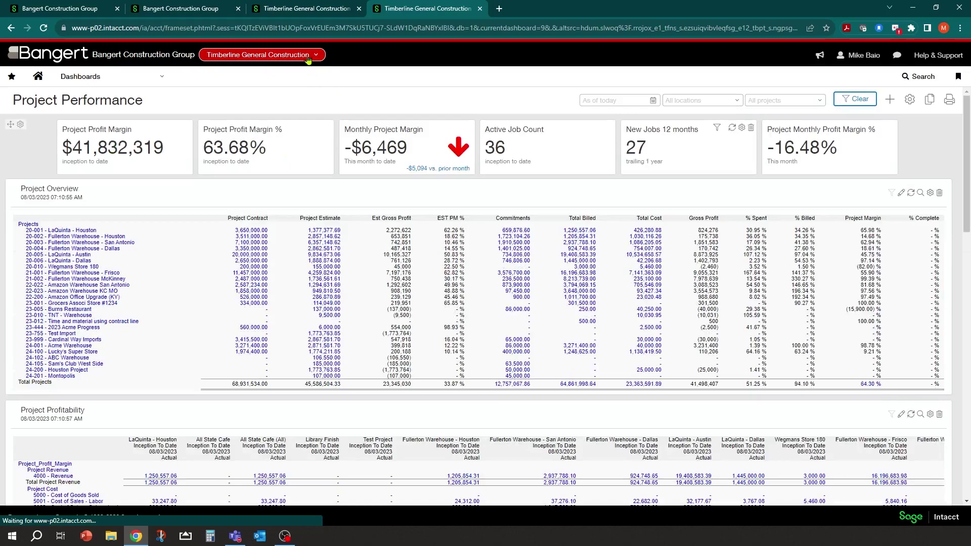
Filter the dashboard to location GC-SAN--General Construction - San Antonio and apply it.
click(735, 103)
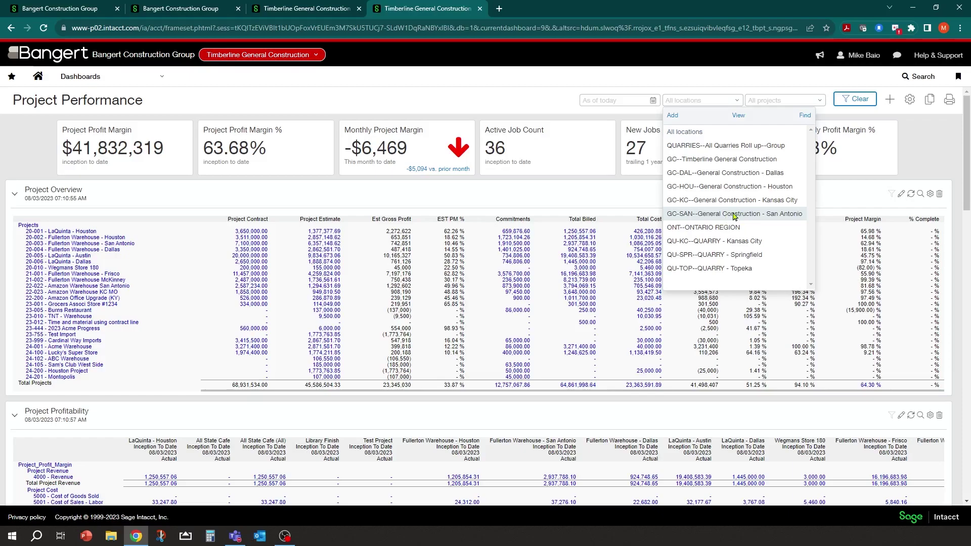
click(735, 215)
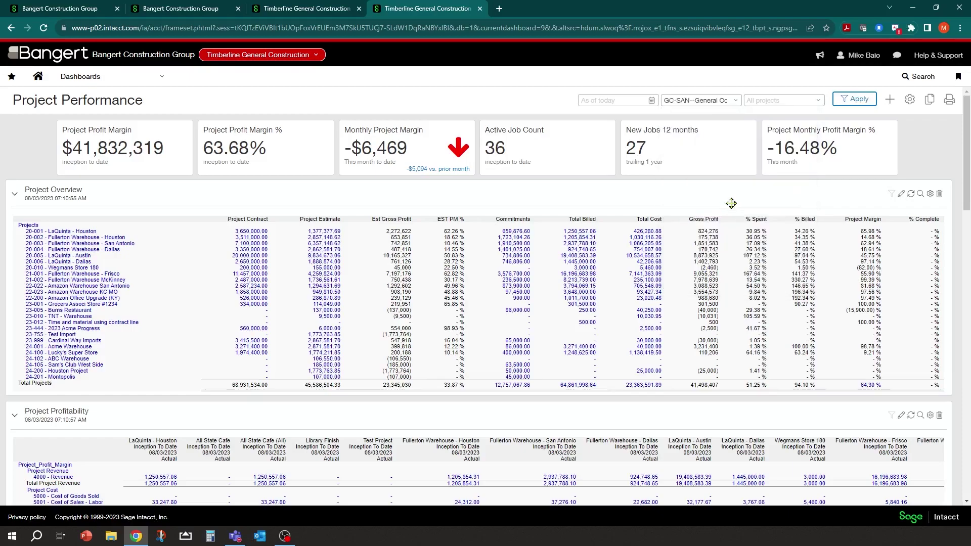
click(854, 101)
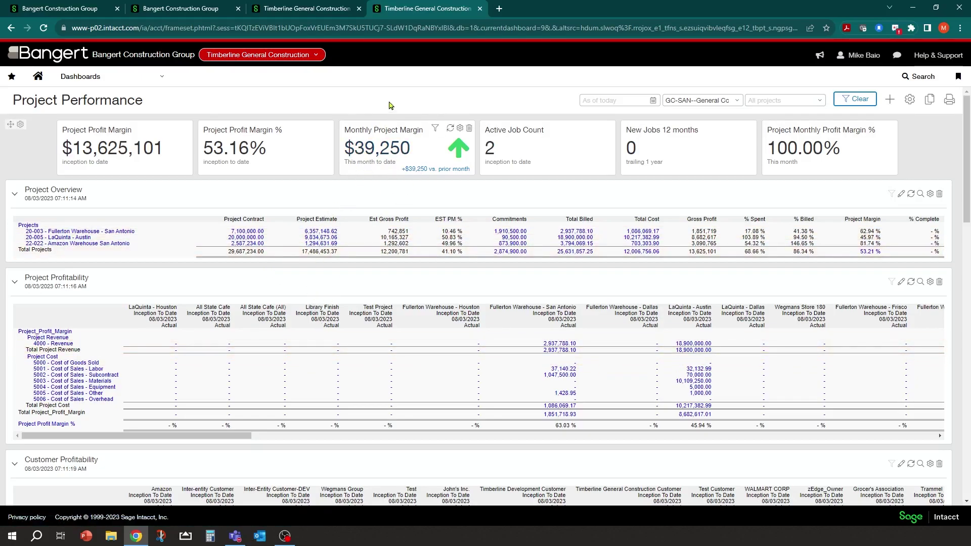
Return to the Bangert Construction Group dashboard, closing the projects and entity lists.
click(79, 9)
click(204, 131)
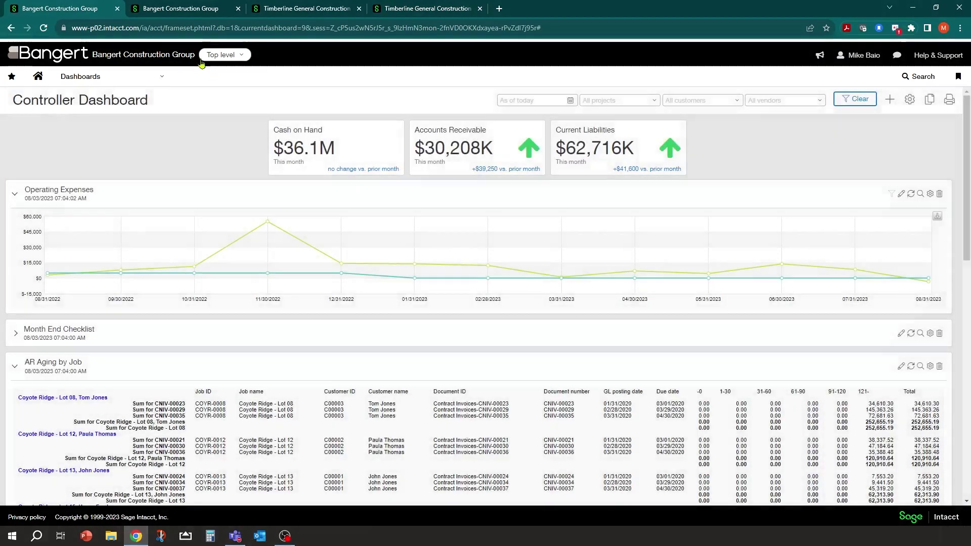
click(227, 54)
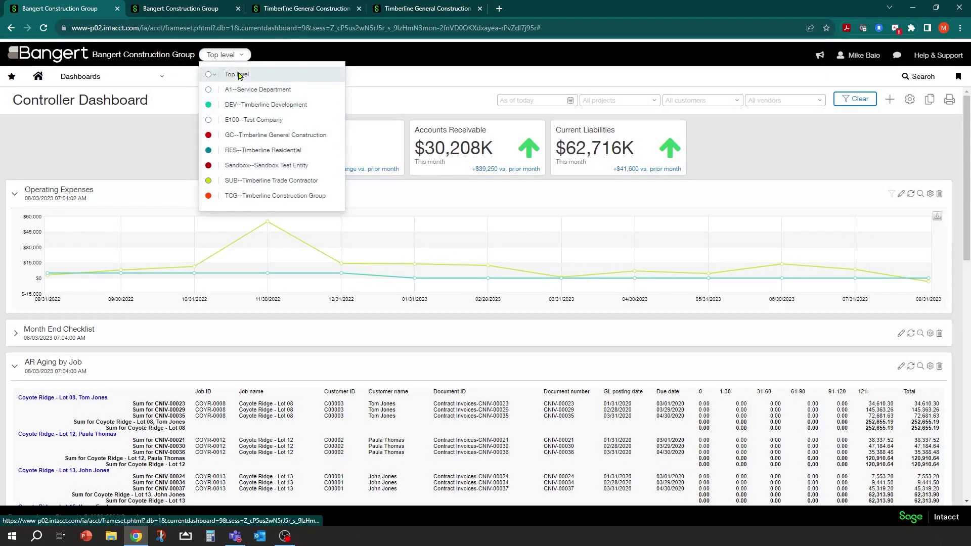
click(132, 145)
Bring up General Ledger in the navigation to show its accounts, journals and reports.
click(102, 73)
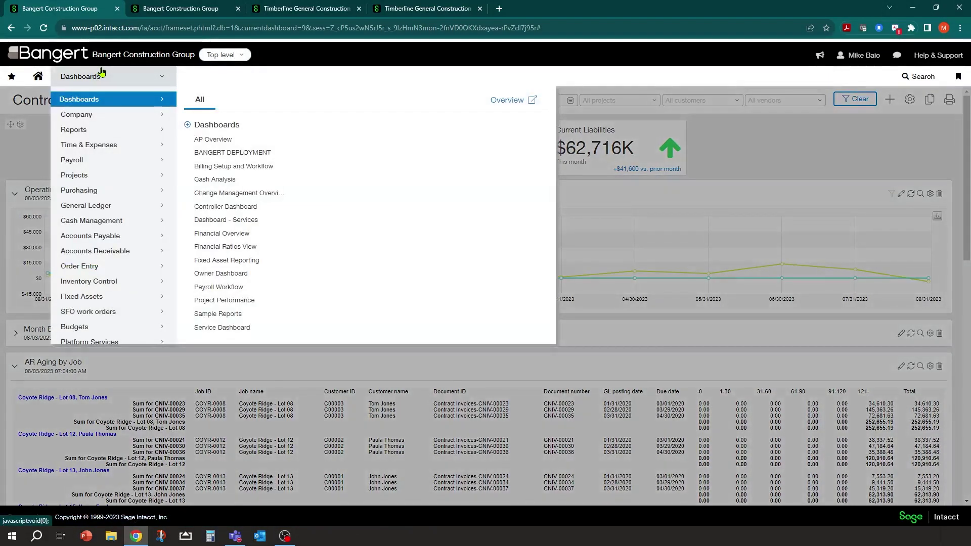
click(92, 133)
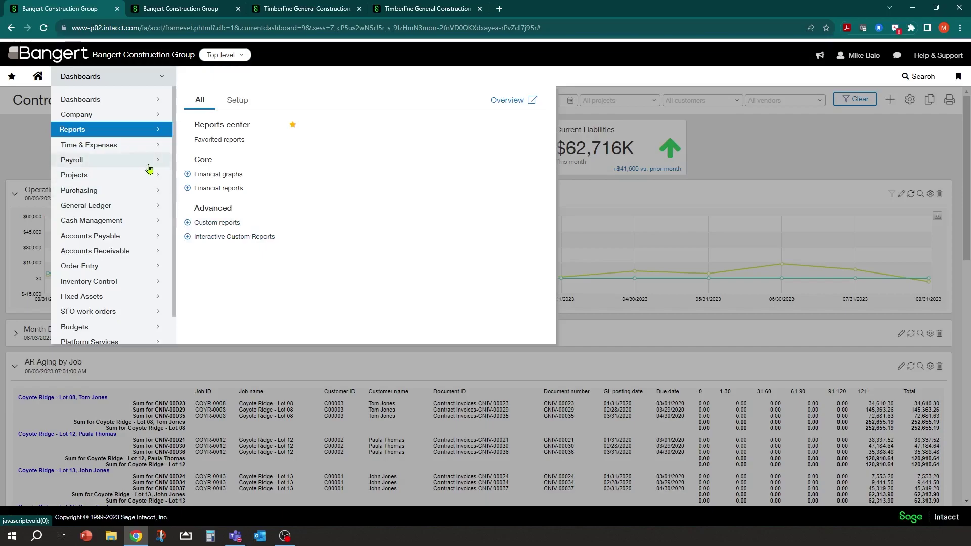
mouse_move(110, 211)
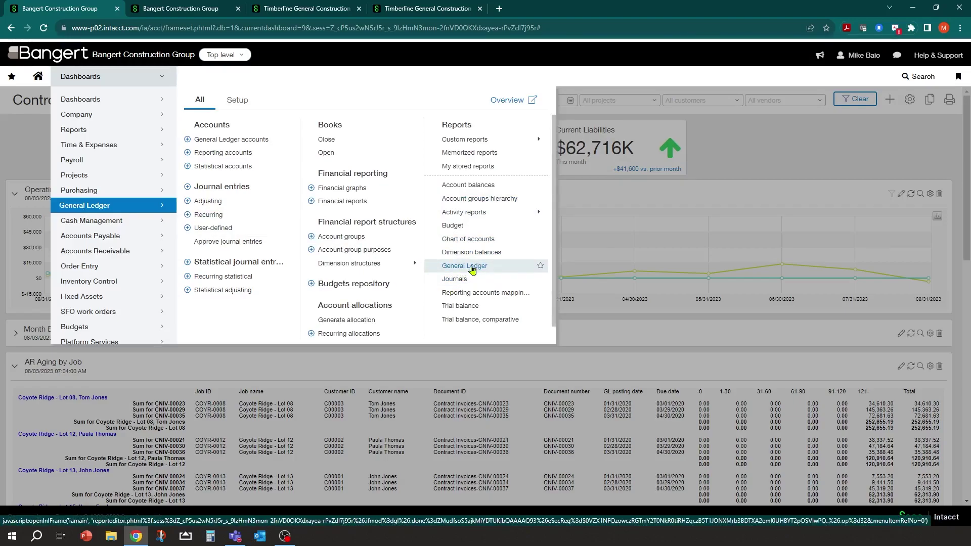
Start a General Ledger report with Current Year as the reporting period.
click(473, 270)
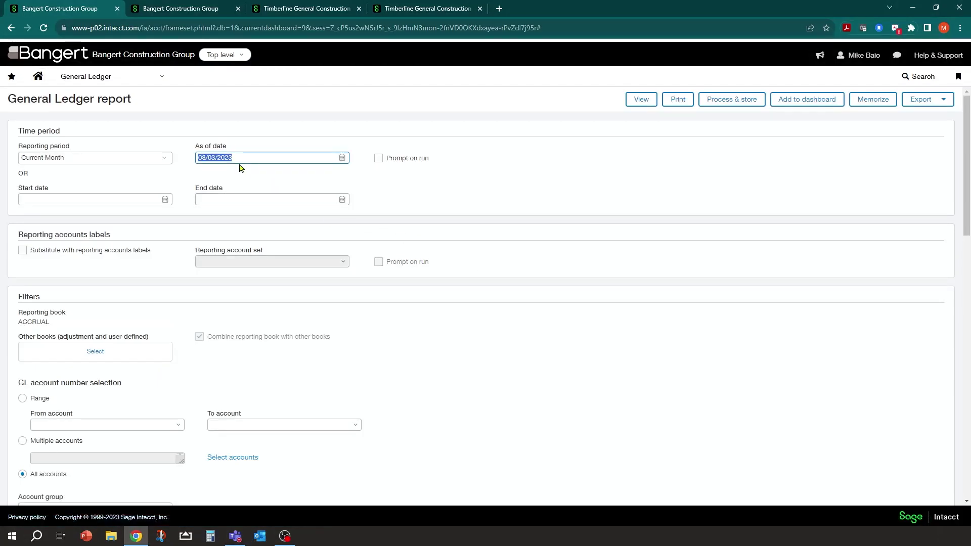
click(165, 158)
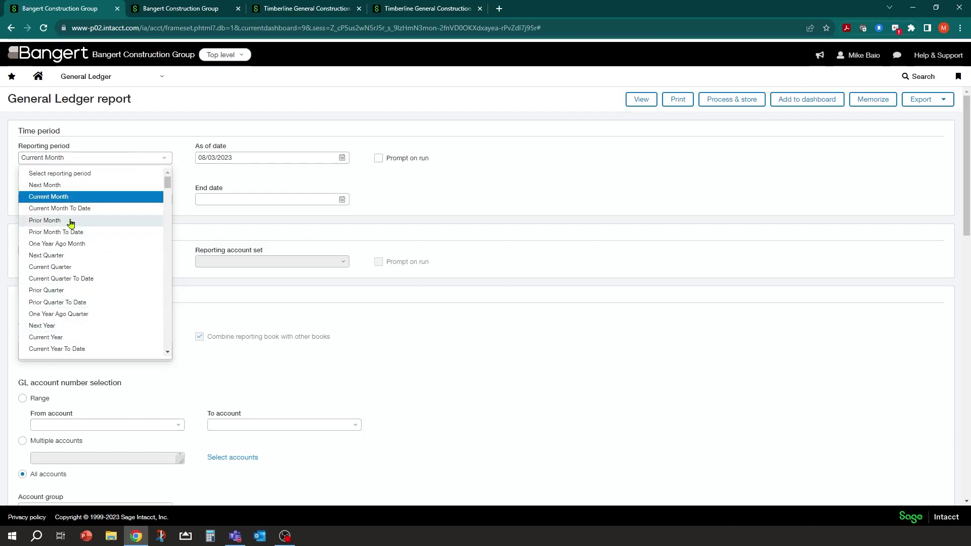
scroll(71, 223, down, 6)
scroll(126, 272, up, 8)
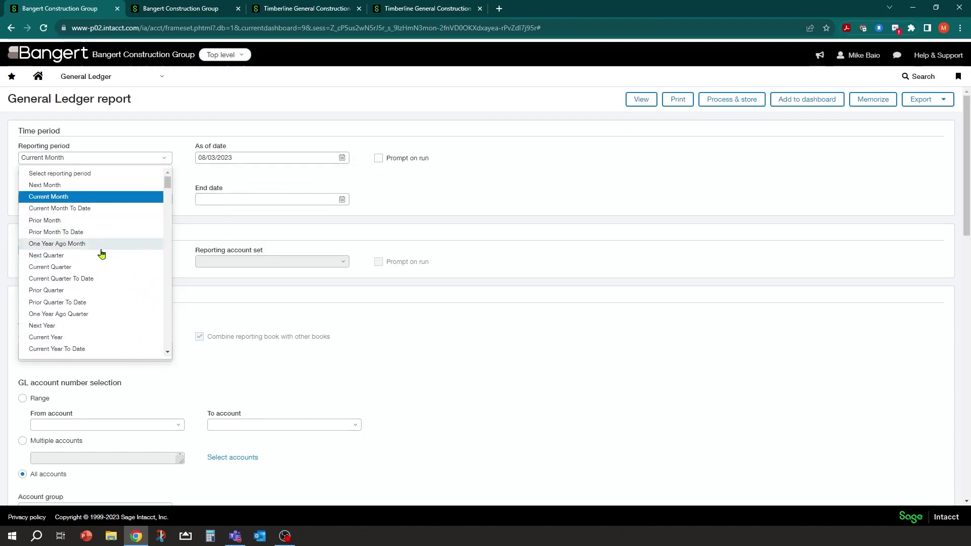
click(46, 337)
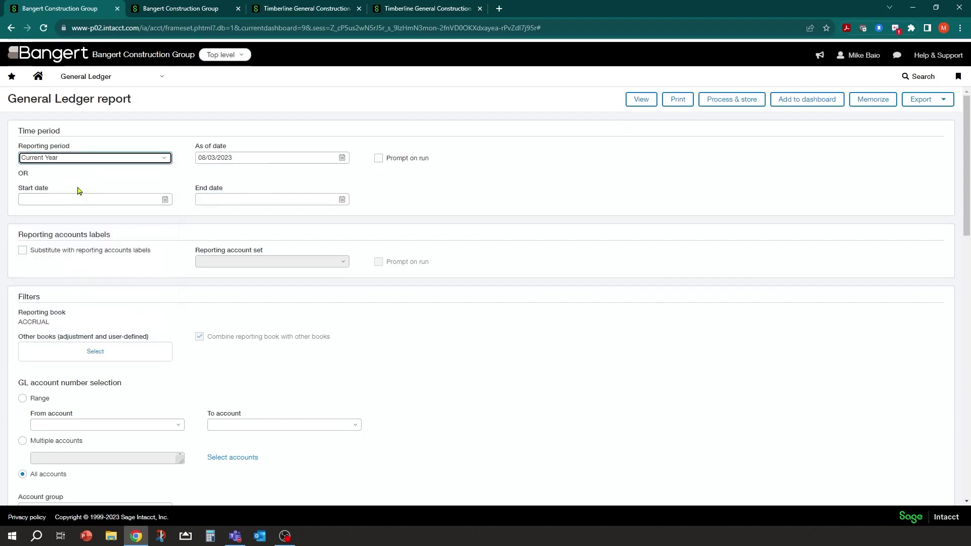
Set the starting account to 5002 Cost of Sales - Subcontract.
scroll(331, 323, down, 2)
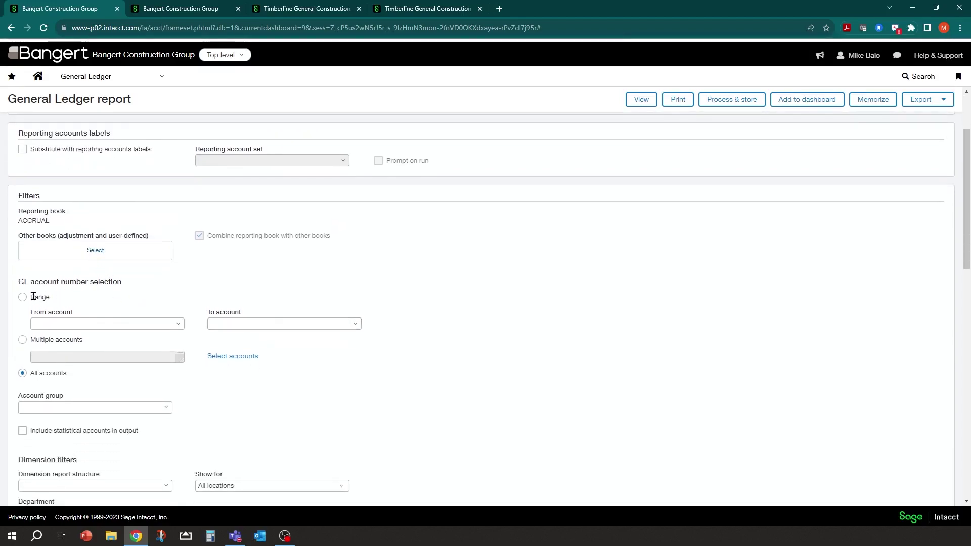
click(57, 324)
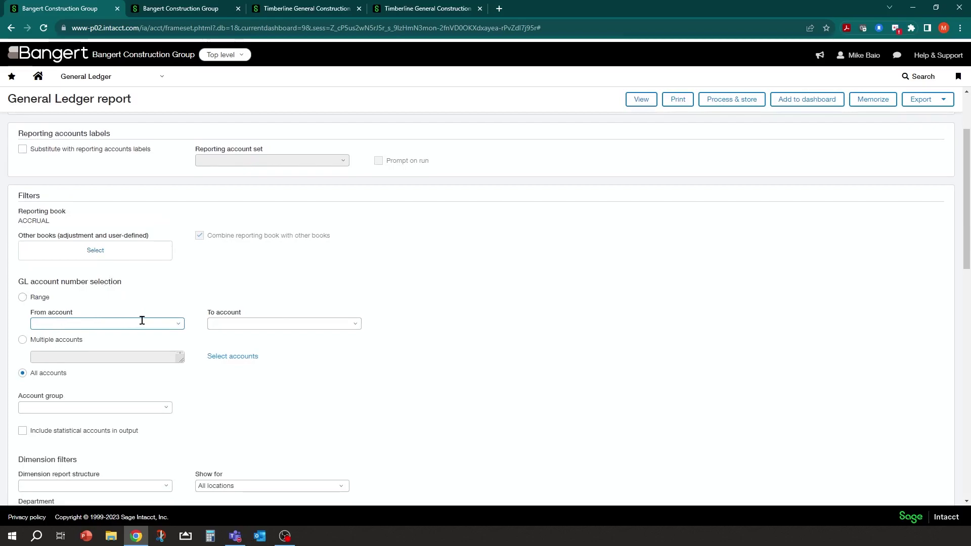
text(sub)
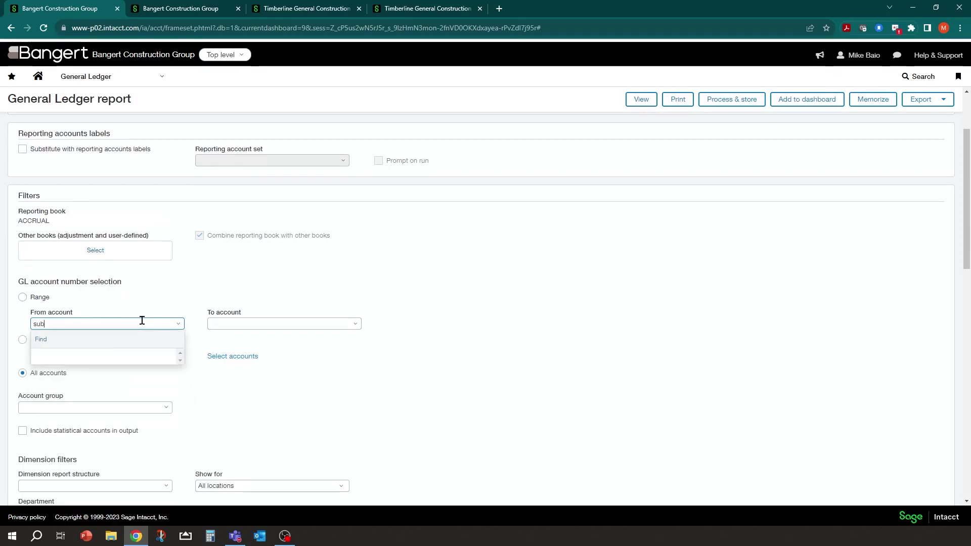
key(BackSpace)
key(BackSpace)
key(BackSpace)
text(cos)
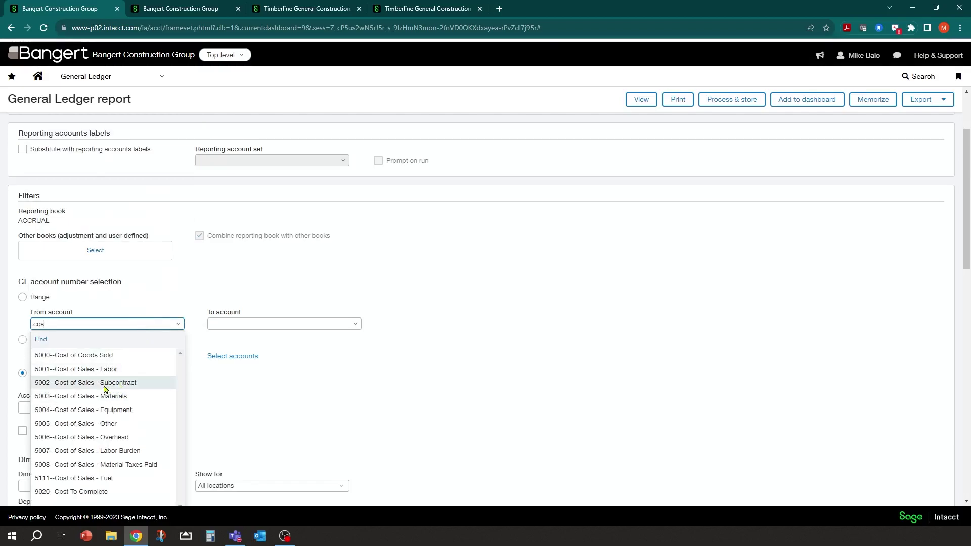
click(79, 384)
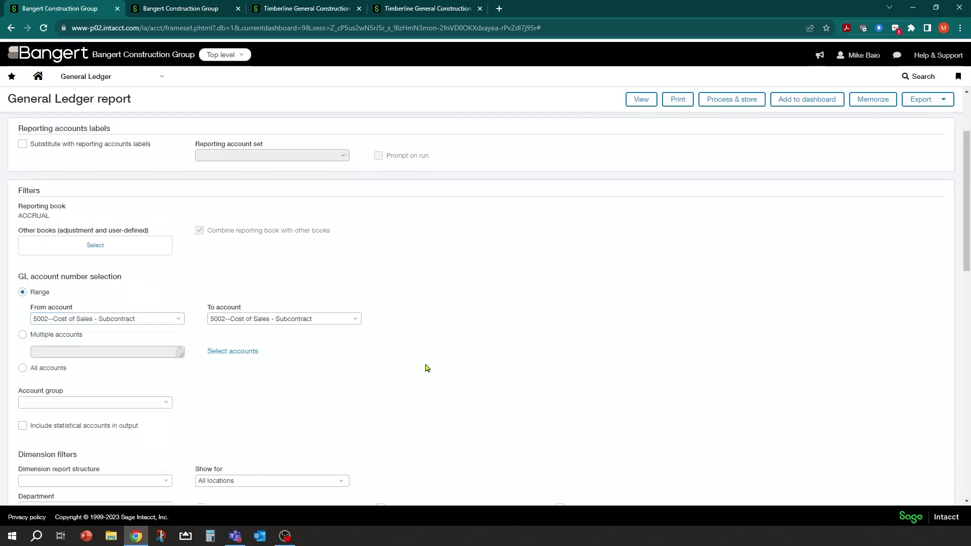
Filter the report by project 20-003 Fullerton Warehouse - San Antonio.
scroll(427, 368, down, 2)
scroll(427, 368, down, 3)
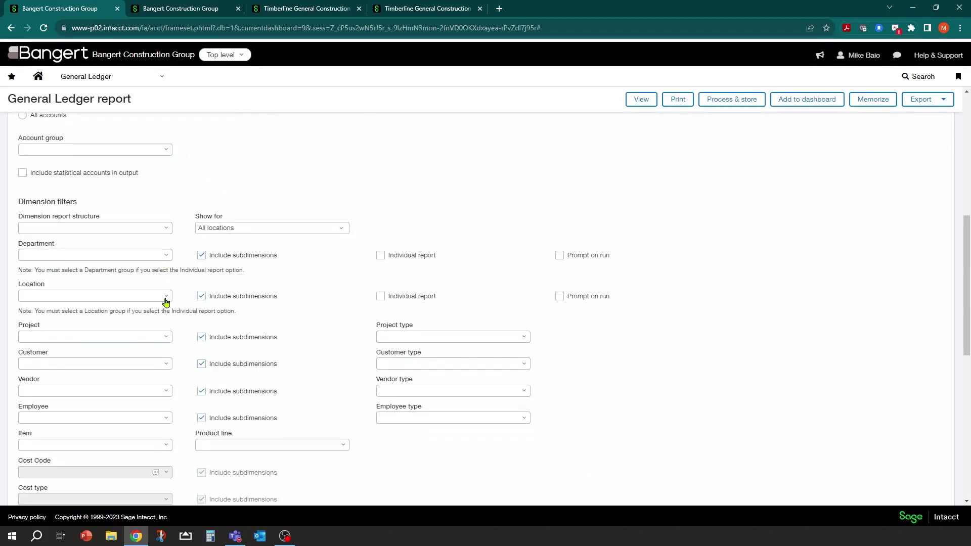
click(98, 337)
click(167, 337)
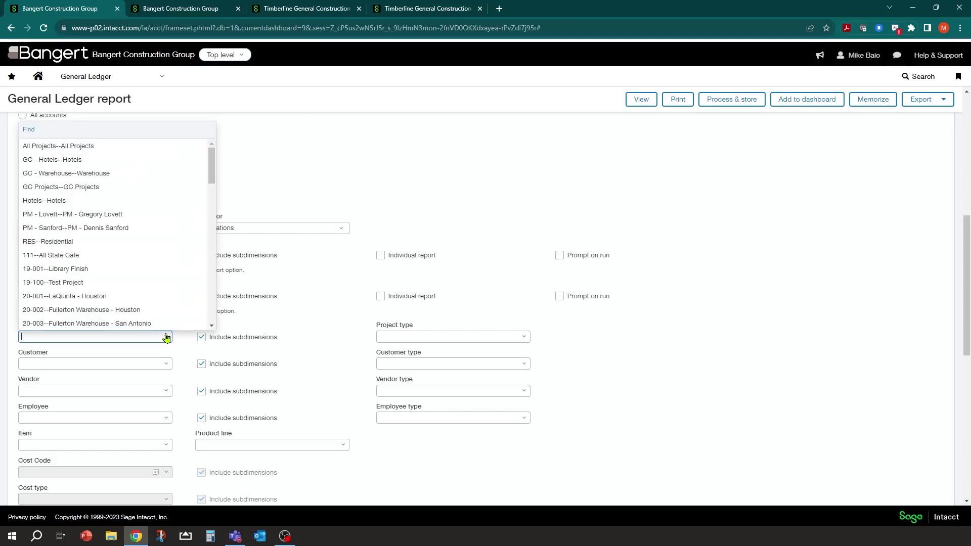
click(122, 324)
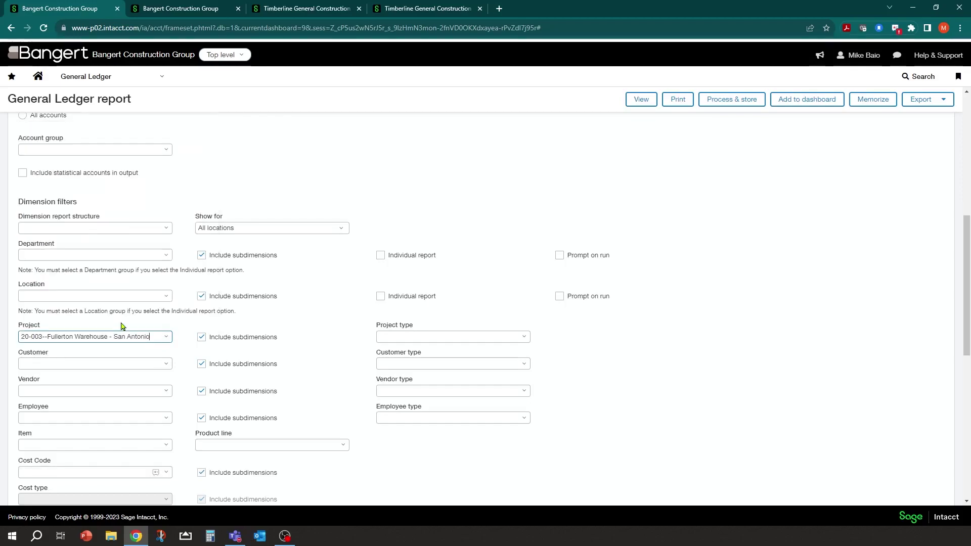
Run the filtered report and drill into the 450,000.00 Adams Electric bill.
click(639, 99)
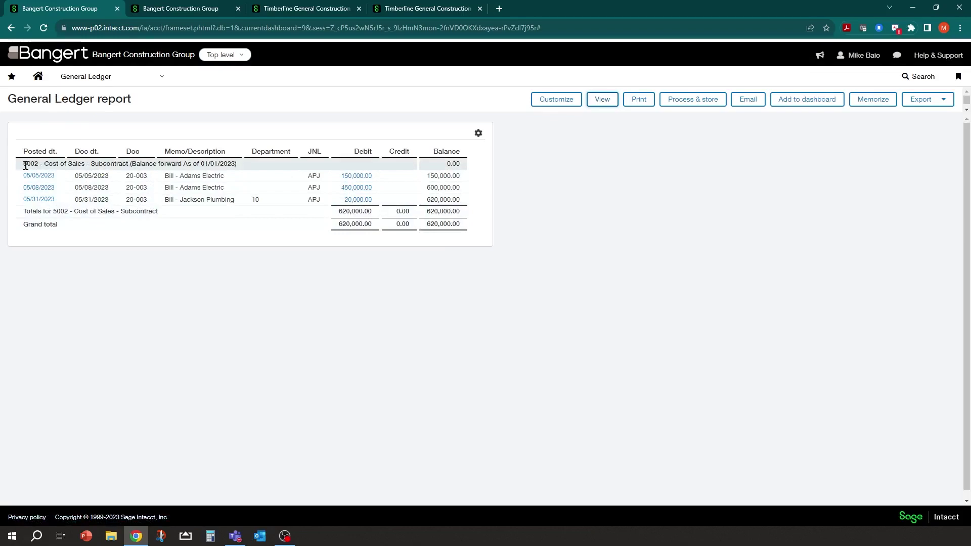
drag(26, 164, 136, 166)
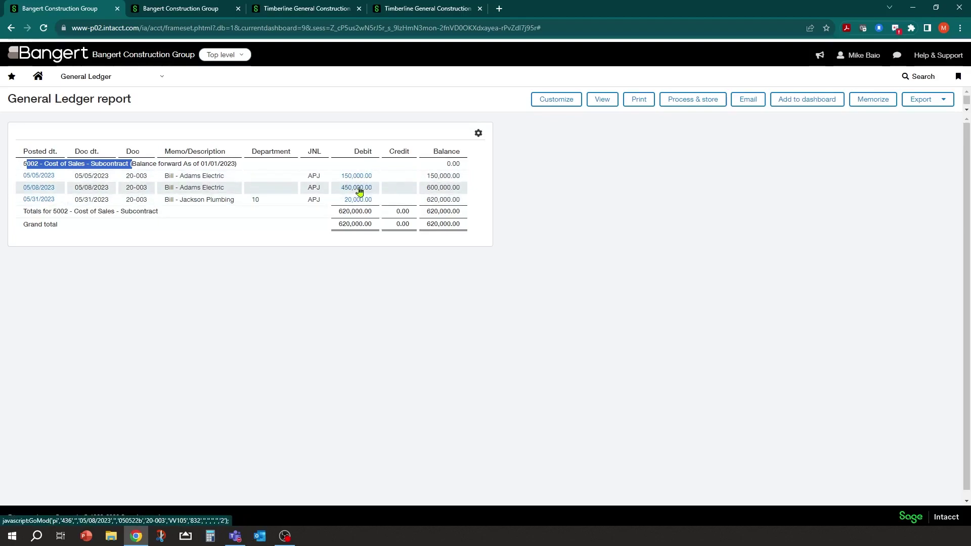
click(359, 189)
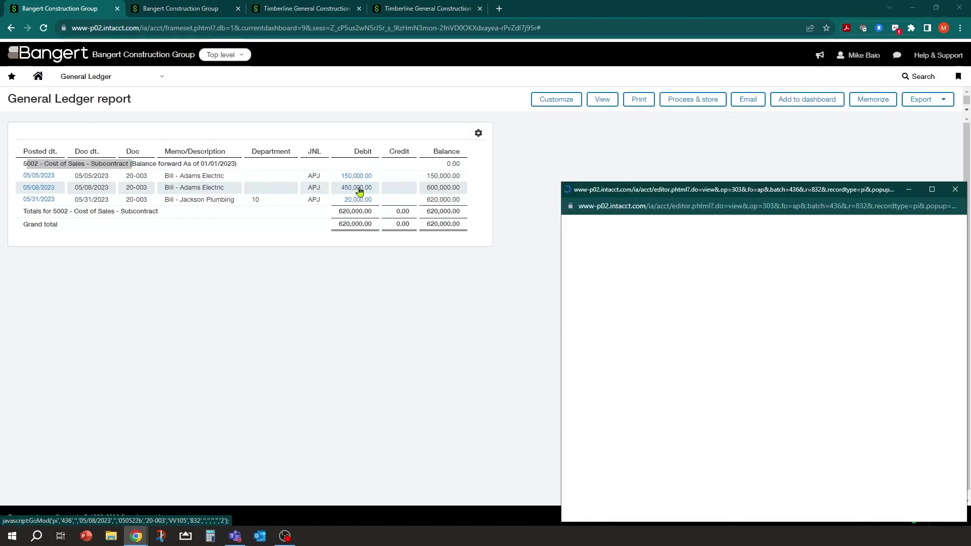
Maximize the bill window and open its linked invoice APINV-00207.
click(932, 189)
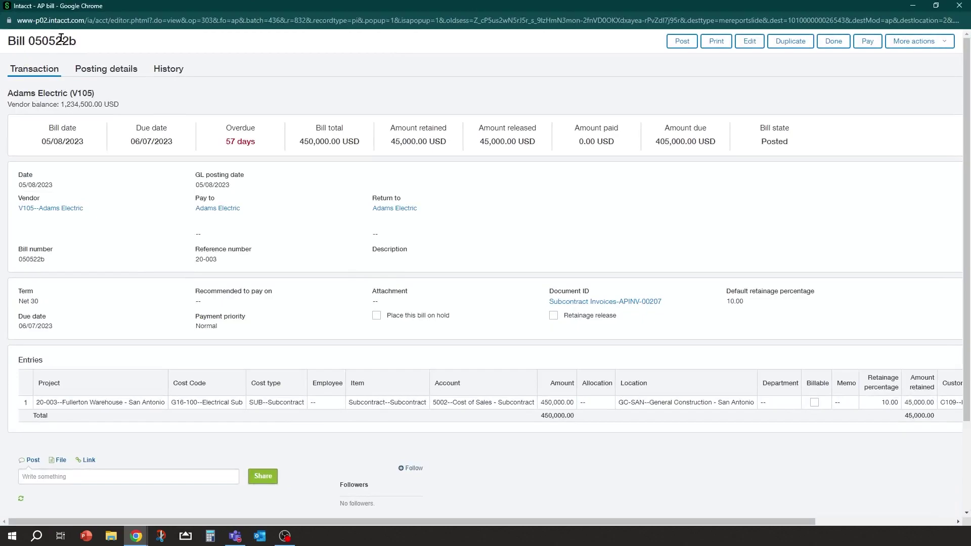
scroll(230, 278, down, 2)
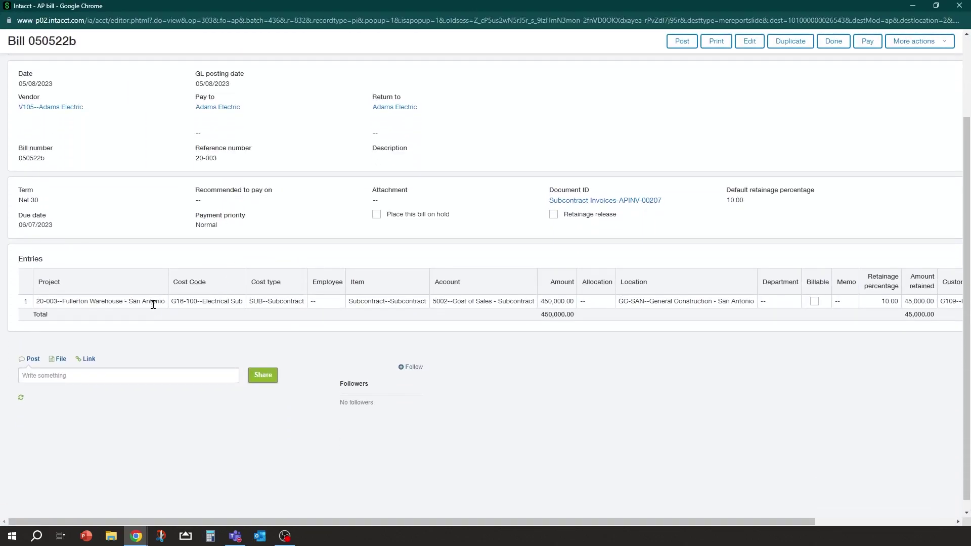
scroll(227, 327, up, 2)
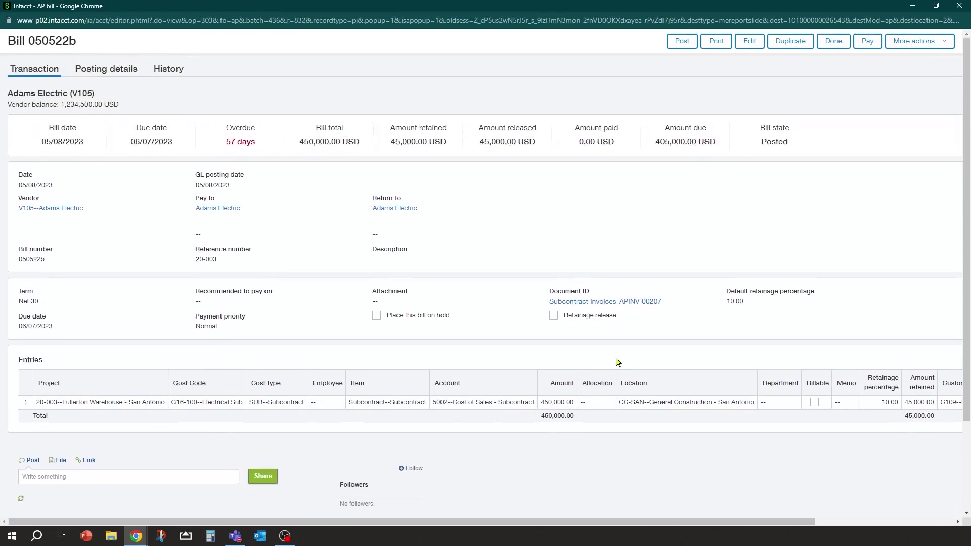
click(612, 303)
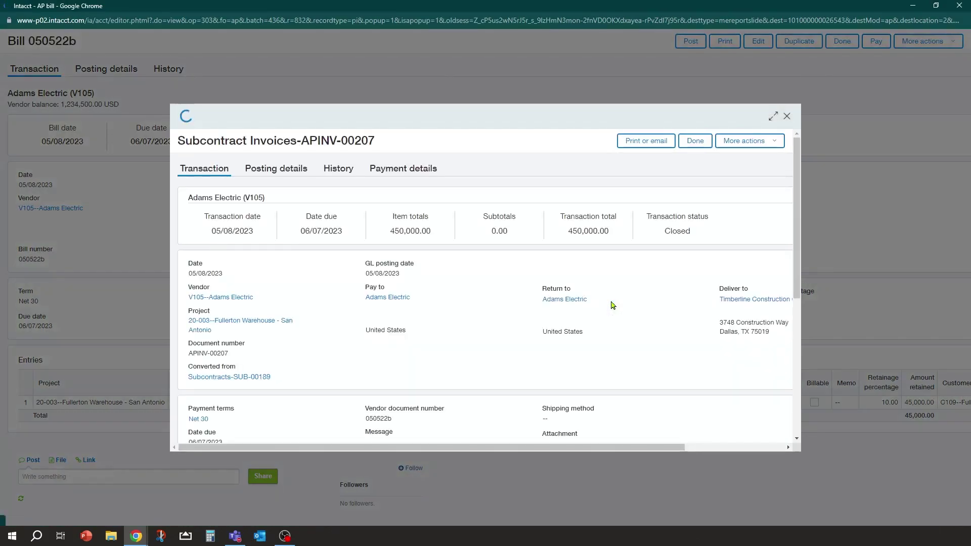
Expand invoice APINV-00207 and open its source subcontract SUB-00189 for Adams Electric, 450,000.00.
click(773, 116)
scroll(354, 369, down, 2)
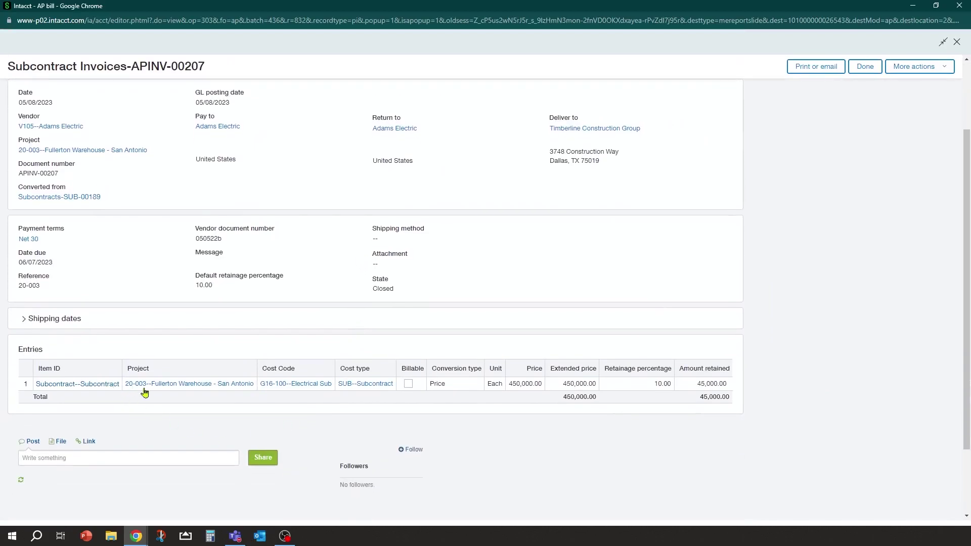
scroll(389, 377, up, 2)
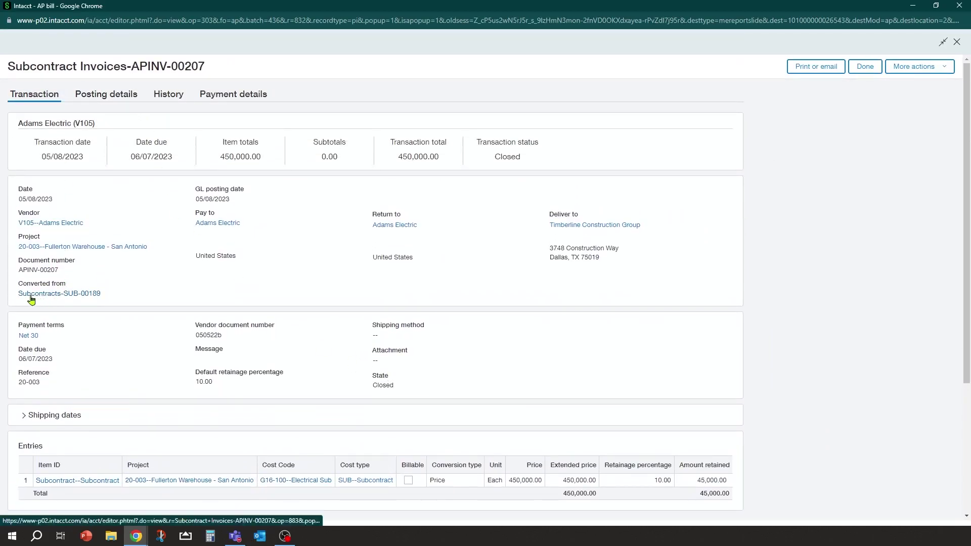
click(66, 294)
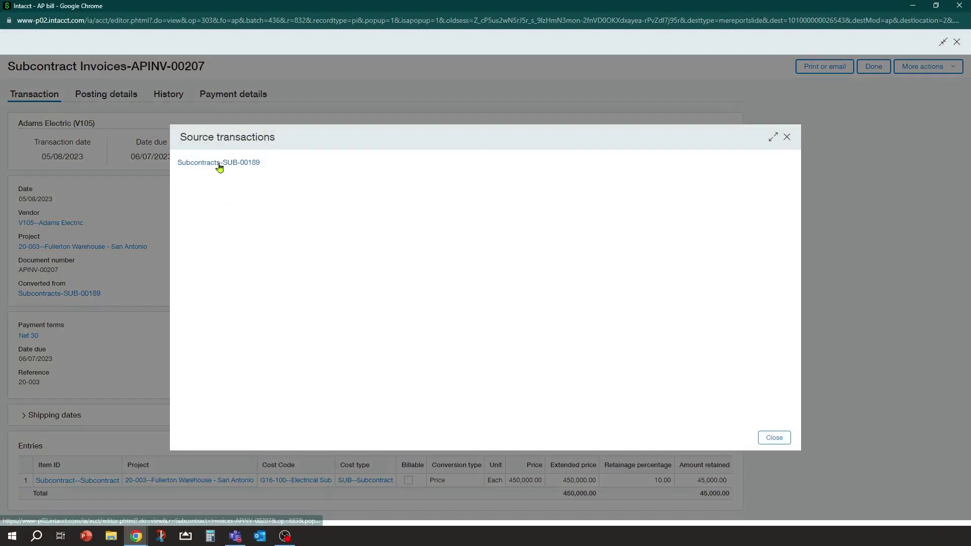
click(217, 163)
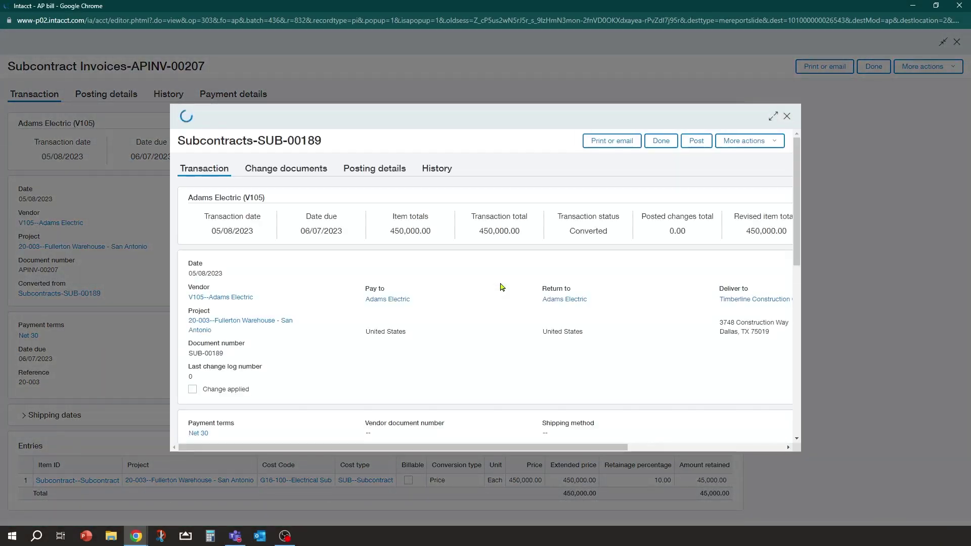
scroll(300, 268, down, 2)
scroll(299, 268, down, 6)
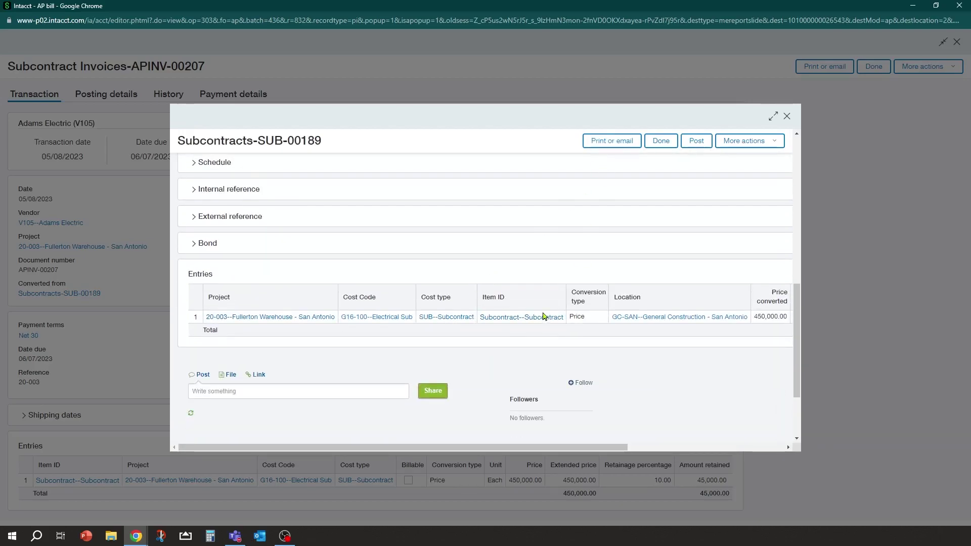
Close the subcontract and bill windows and go to the Reports module.
click(787, 118)
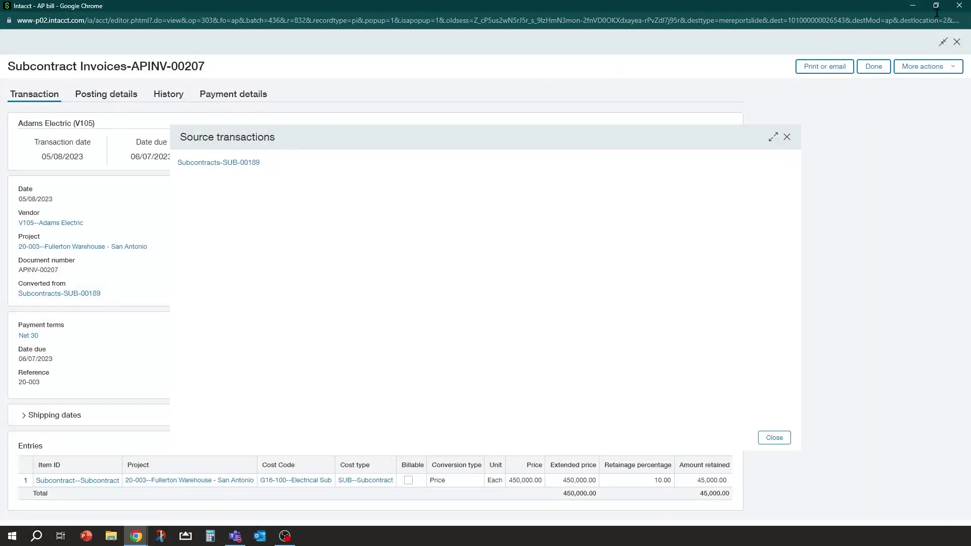
click(959, 6)
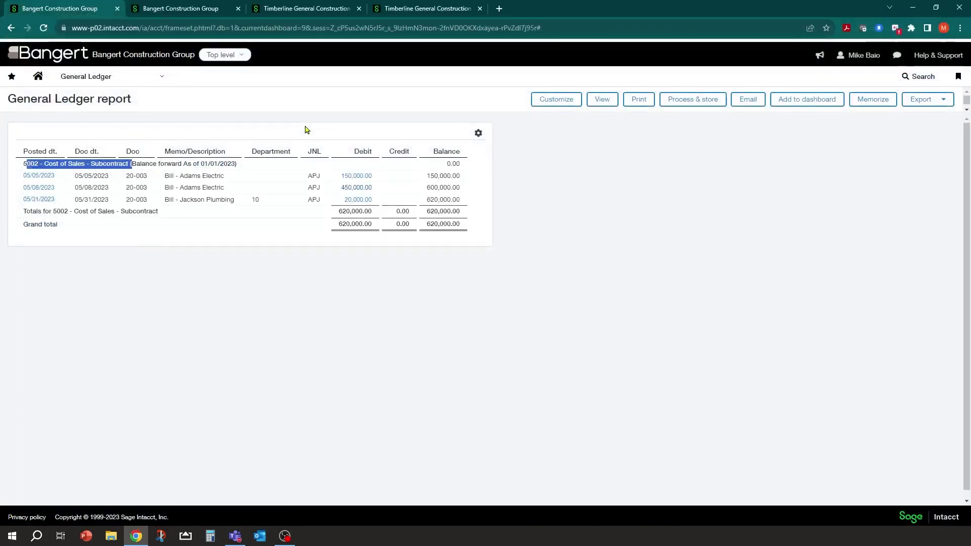
click(155, 81)
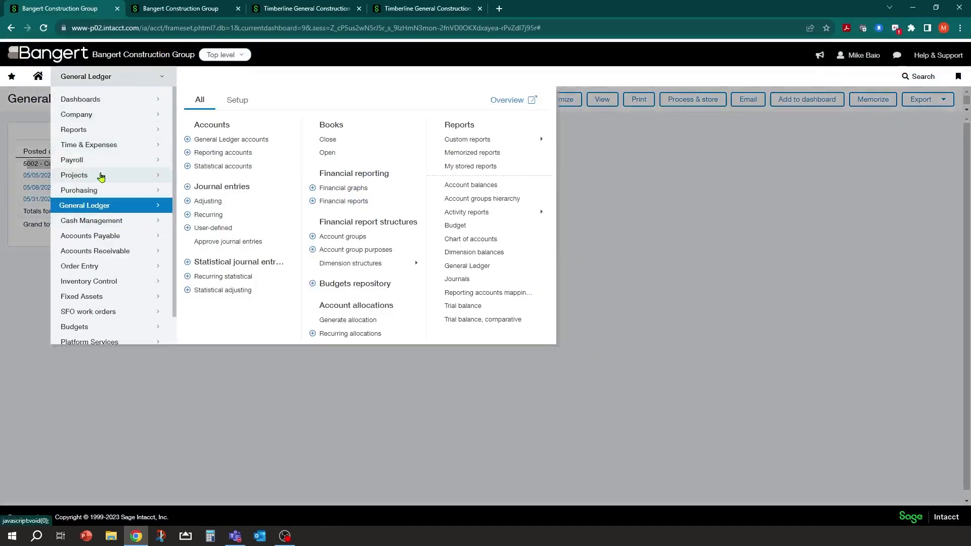
scroll(121, 212, down, 2)
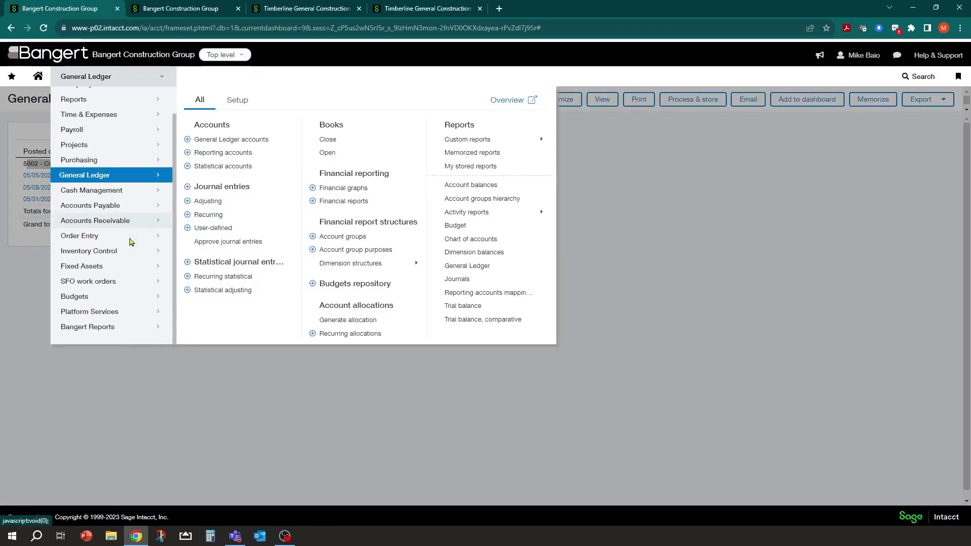
scroll(119, 263, up, 2)
click(69, 129)
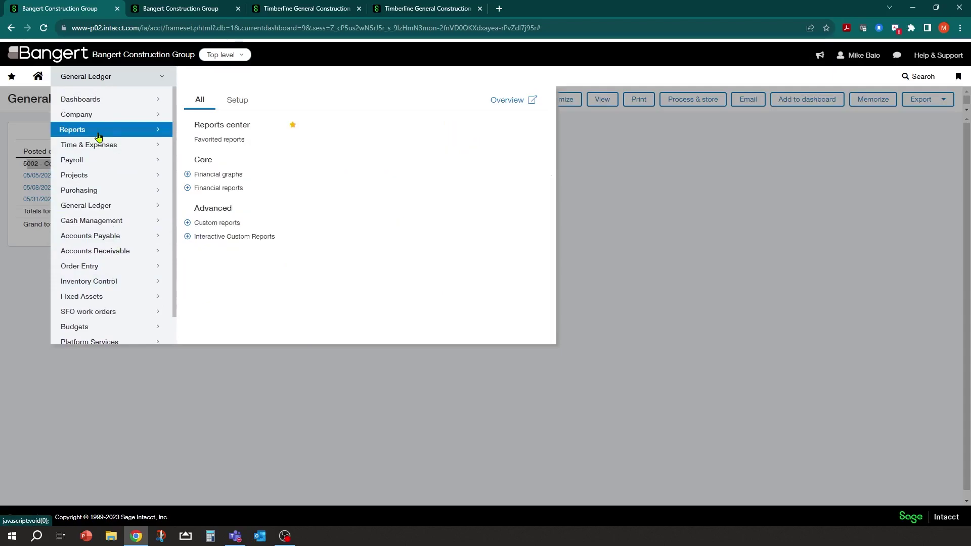
Edit GL Detail for Materials from the Custom reports list.
click(216, 223)
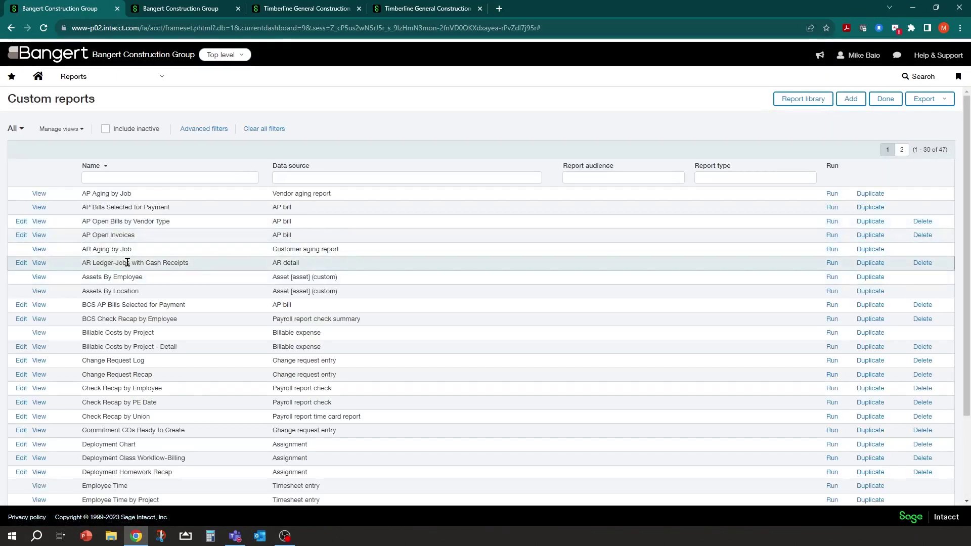
scroll(127, 262, down, 2)
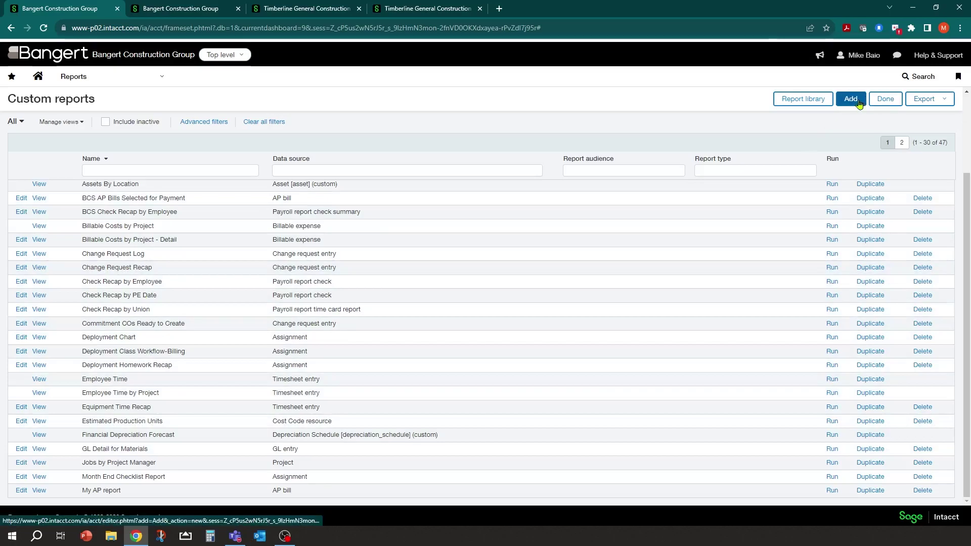
triple_click(89, 449)
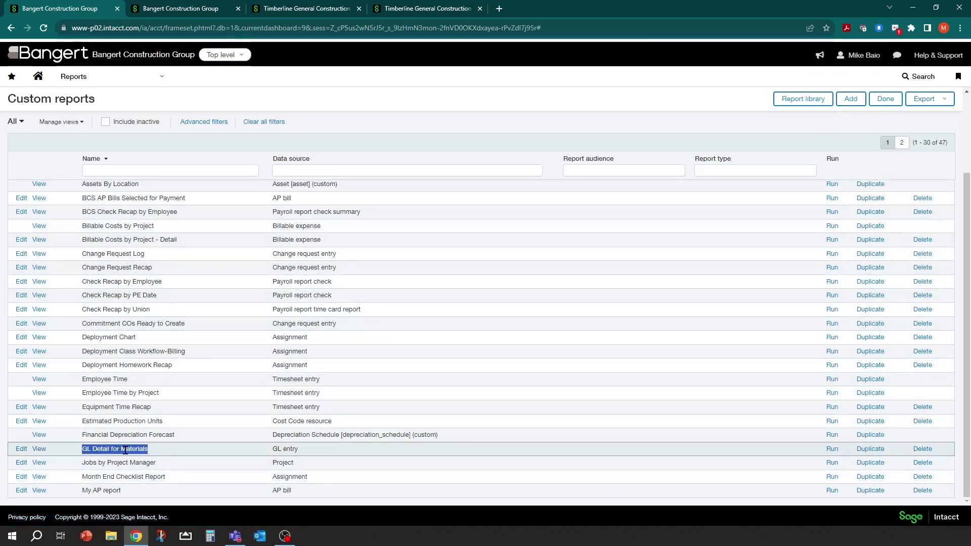
click(22, 450)
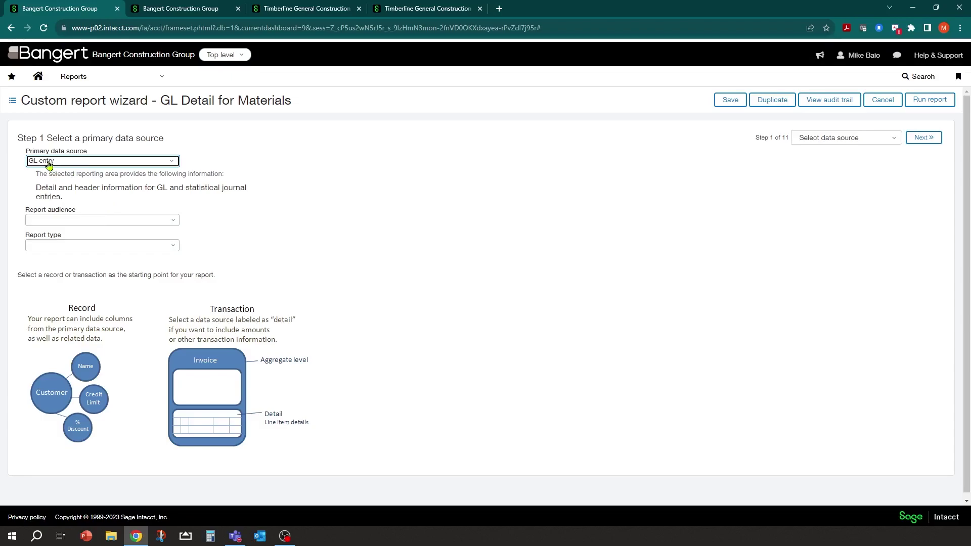
Keep GL entry as primary data source and review the ticked columns like Account, Amount, Project ID.
click(176, 162)
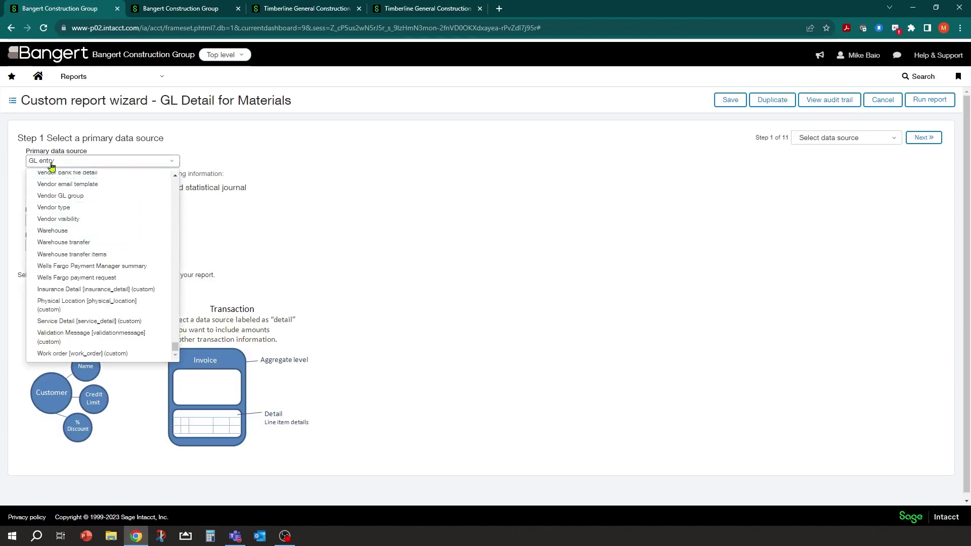
click(213, 133)
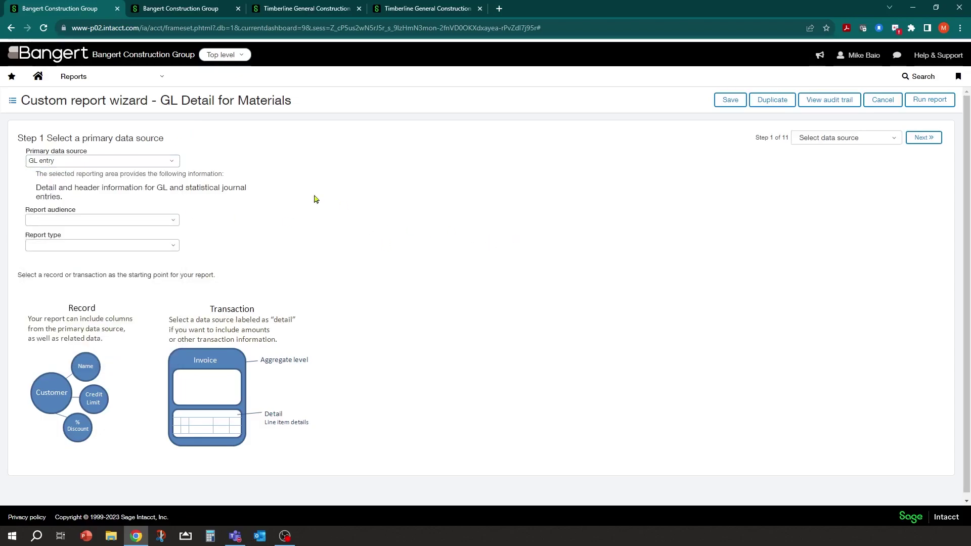
click(920, 139)
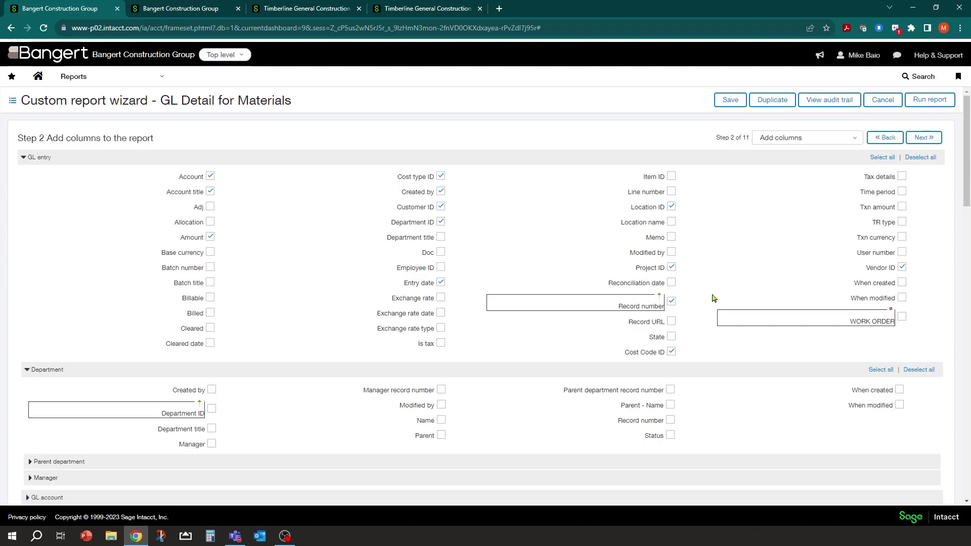
scroll(714, 298, down, 4)
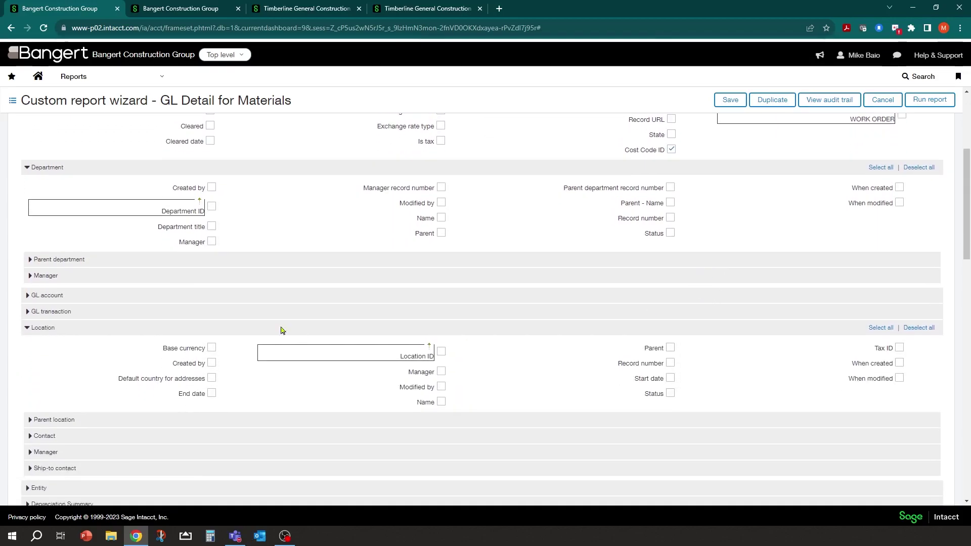
scroll(61, 354, down, 2)
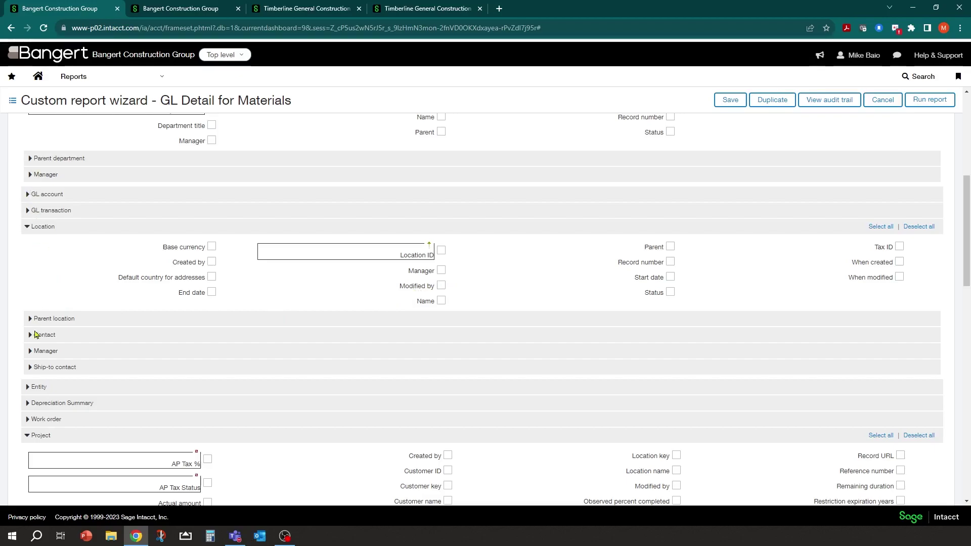
scroll(44, 427, down, 4)
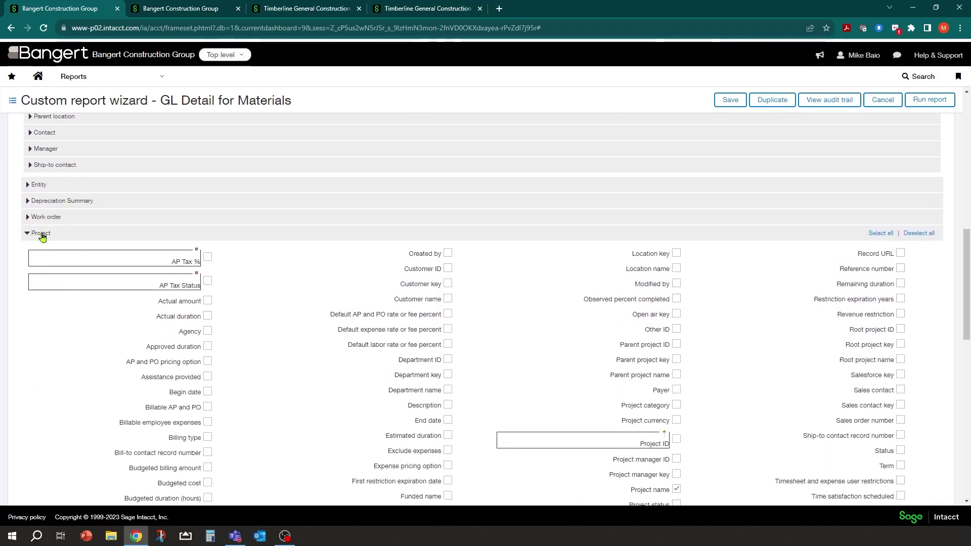
scroll(228, 278, down, 1)
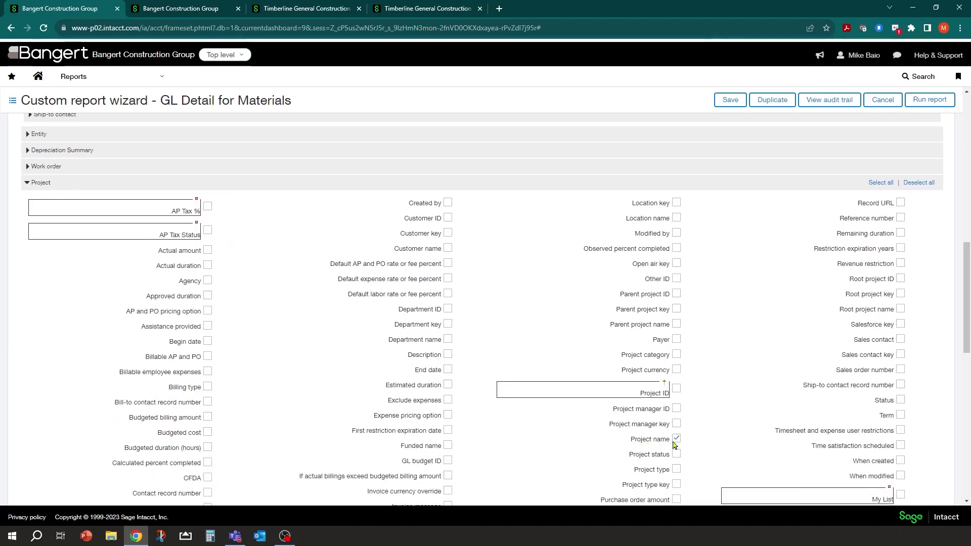
scroll(415, 300, up, 15)
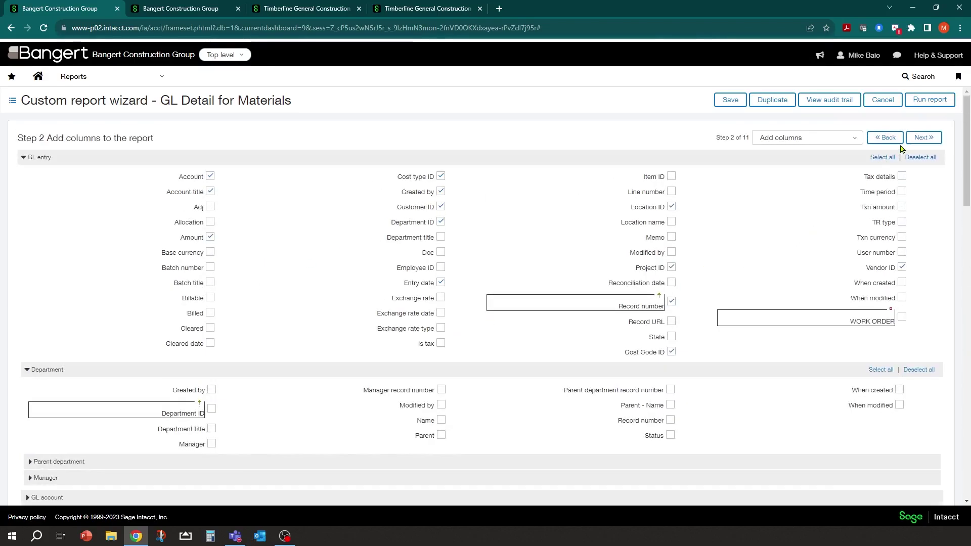
Skip calculated columns and rename the Project ID column header, typing 'Pro'.
click(920, 139)
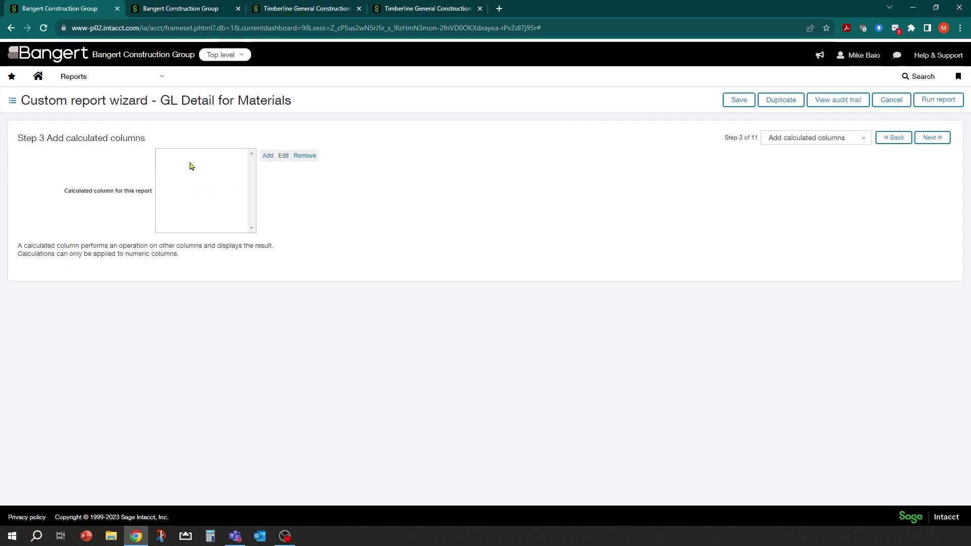
click(934, 138)
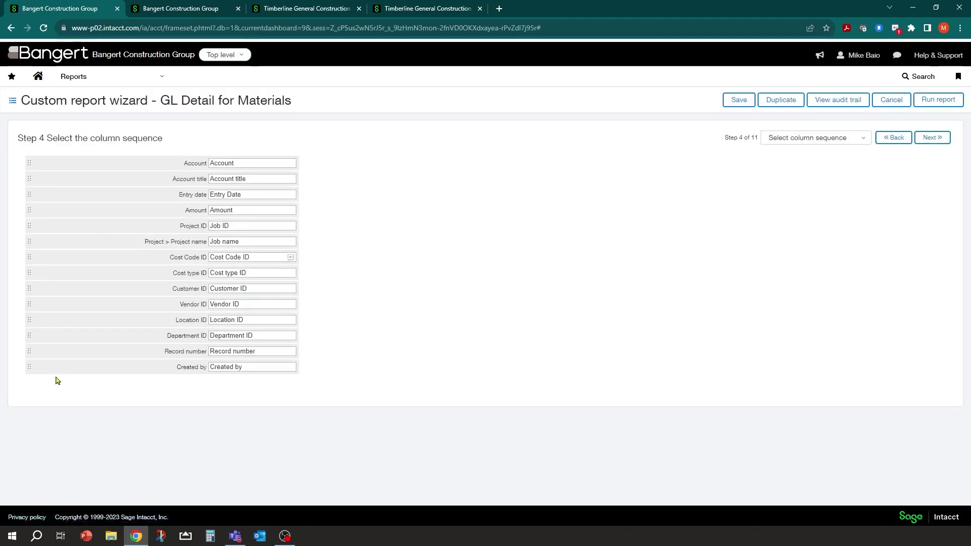
mouse_move(29, 228)
mouse_down()
mouse_move(30, 212)
mouse_move(30, 238)
mouse_move(30, 227)
mouse_up()
click(235, 226)
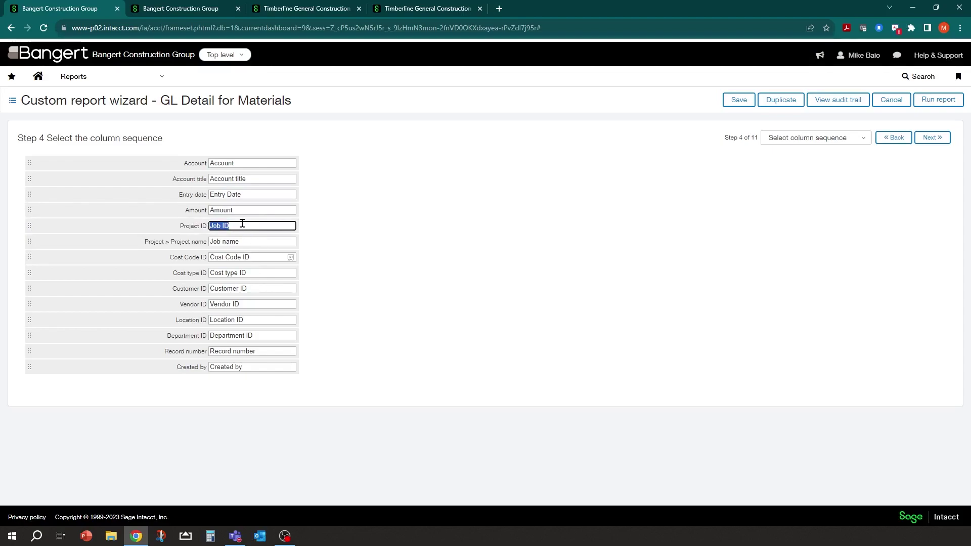
text(Project)
Pass column totals and keep Account and Entry date sorted ascending.
click(926, 139)
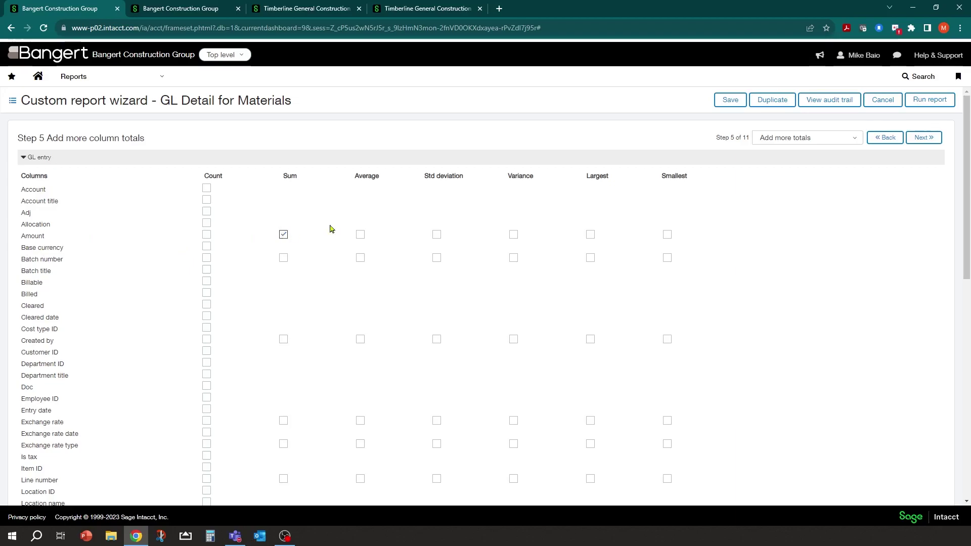
click(923, 139)
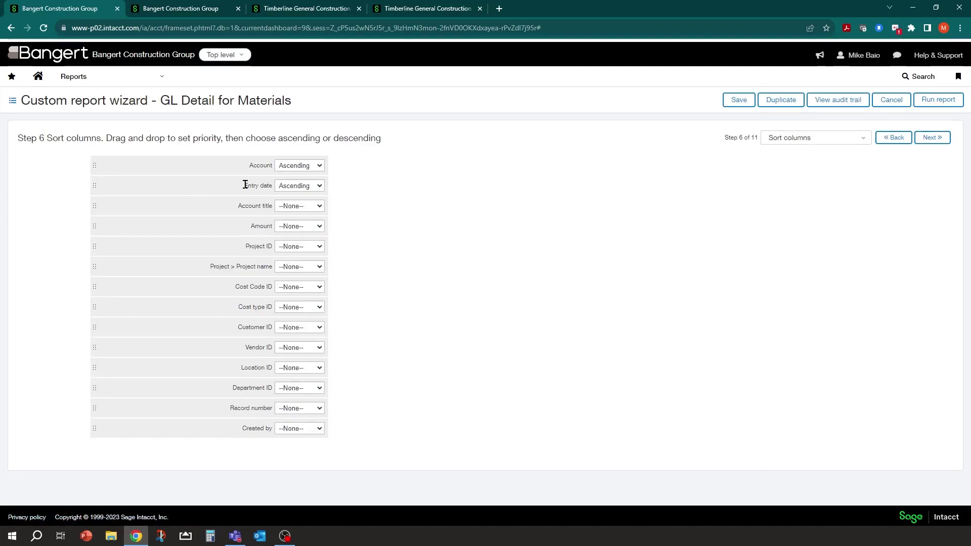
click(319, 187)
click(320, 188)
click(935, 138)
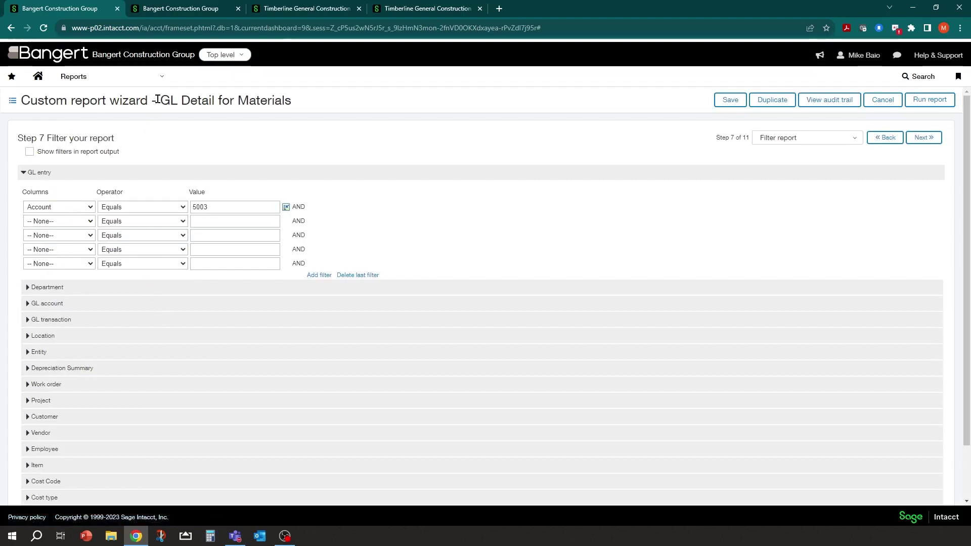
Review the Account equals 5003 filter on the GL Detail for Materials report.
drag(160, 99, 296, 101)
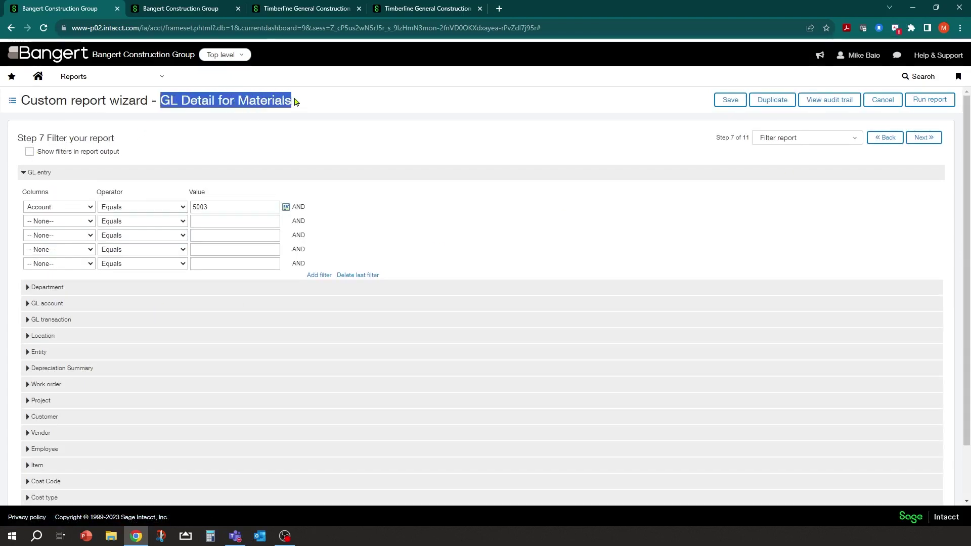
click(231, 202)
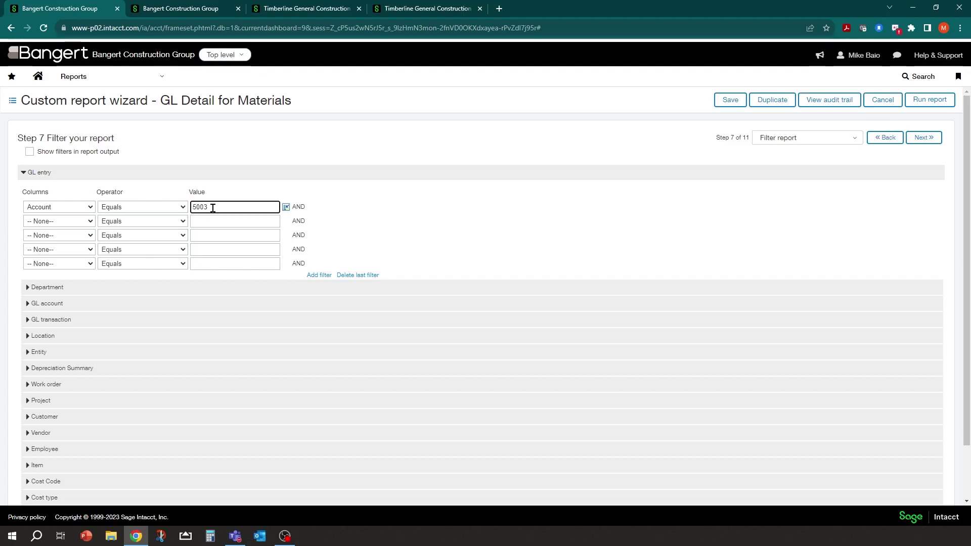
drag(214, 205, 189, 208)
click(216, 206)
Keep no grouping and the report title GL Details for Materials.
click(917, 142)
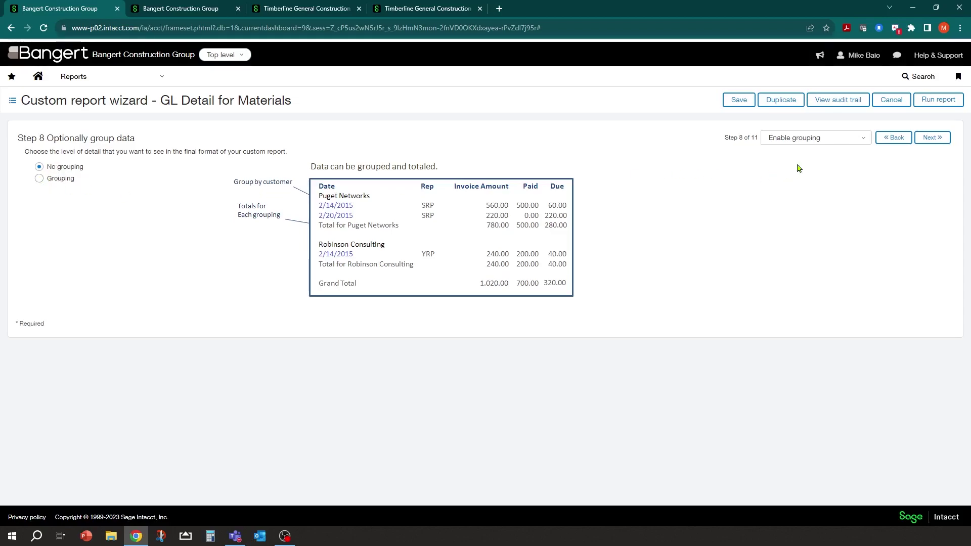
click(933, 139)
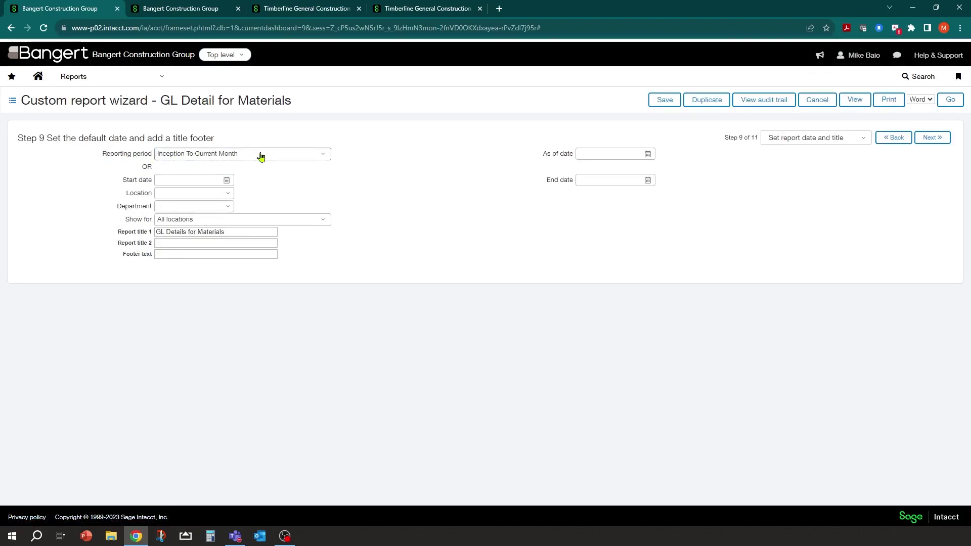
click(228, 233)
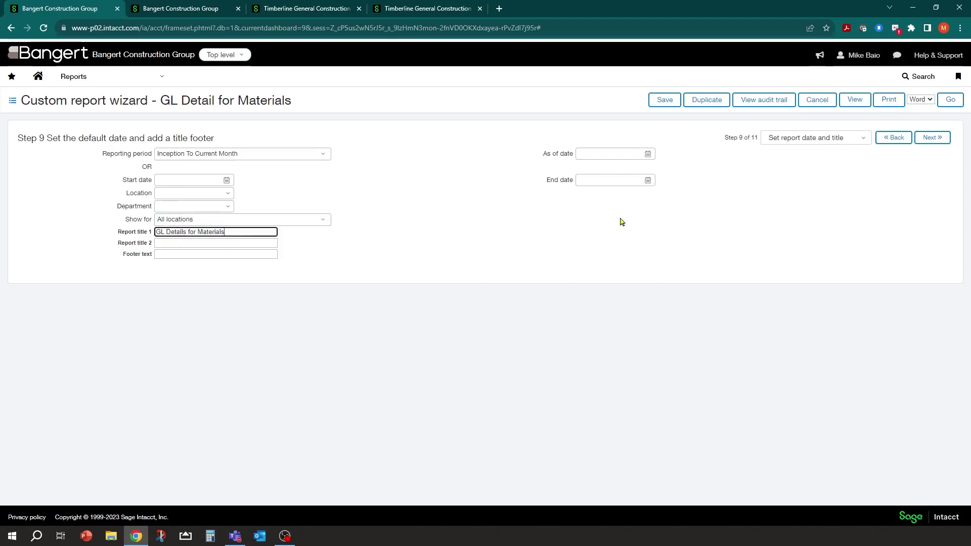
click(928, 141)
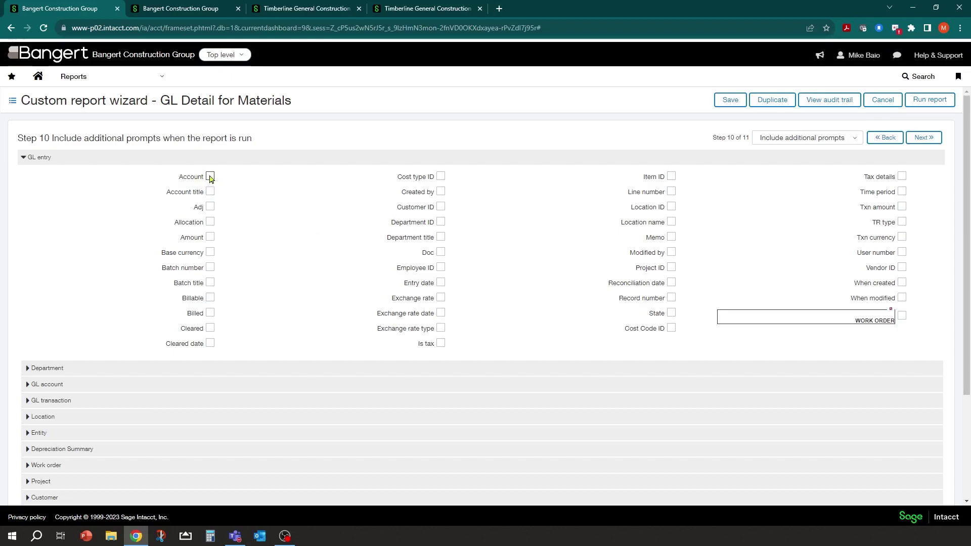
Save the report under General Ledger with Active status.
click(922, 145)
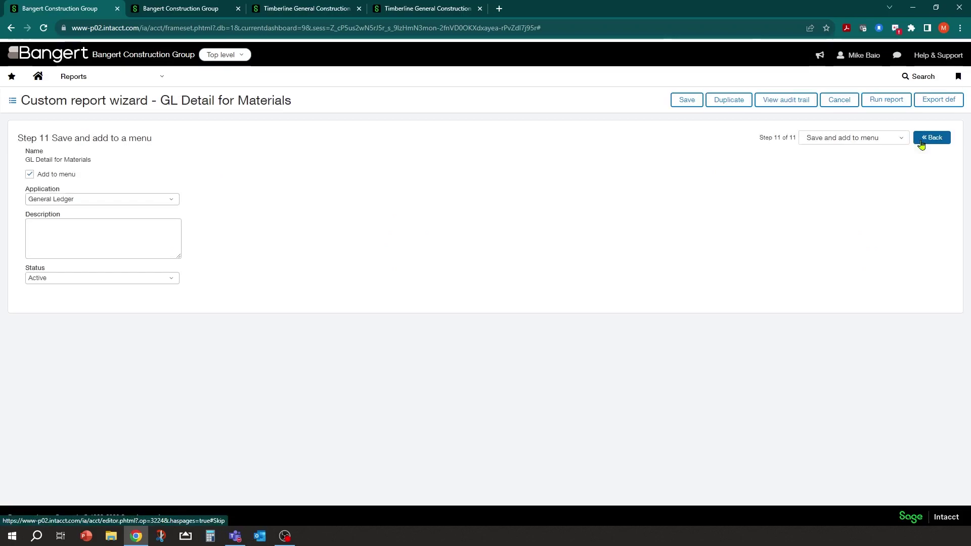
drag(26, 160, 96, 182)
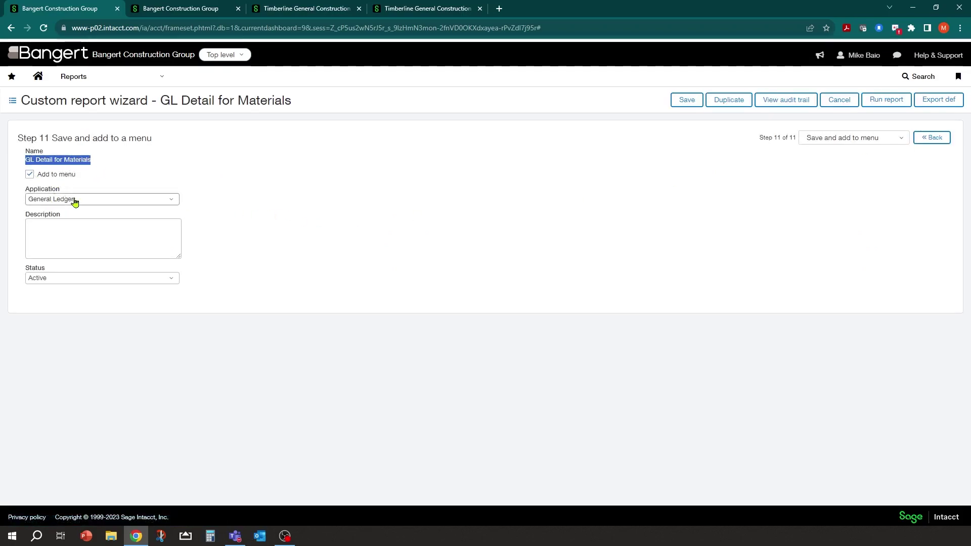
click(686, 101)
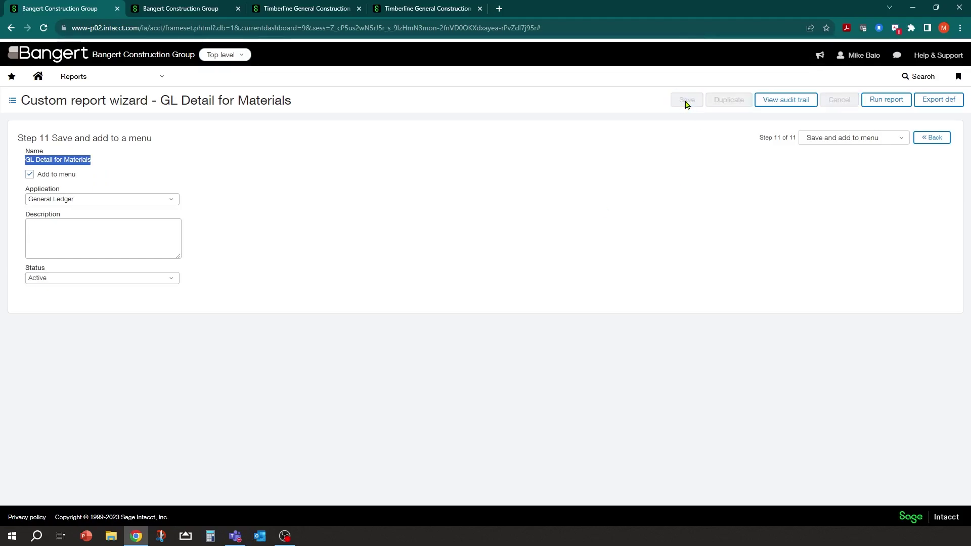
View the GL Detail for Materials report output for account 5003.
scroll(145, 242, down, 1)
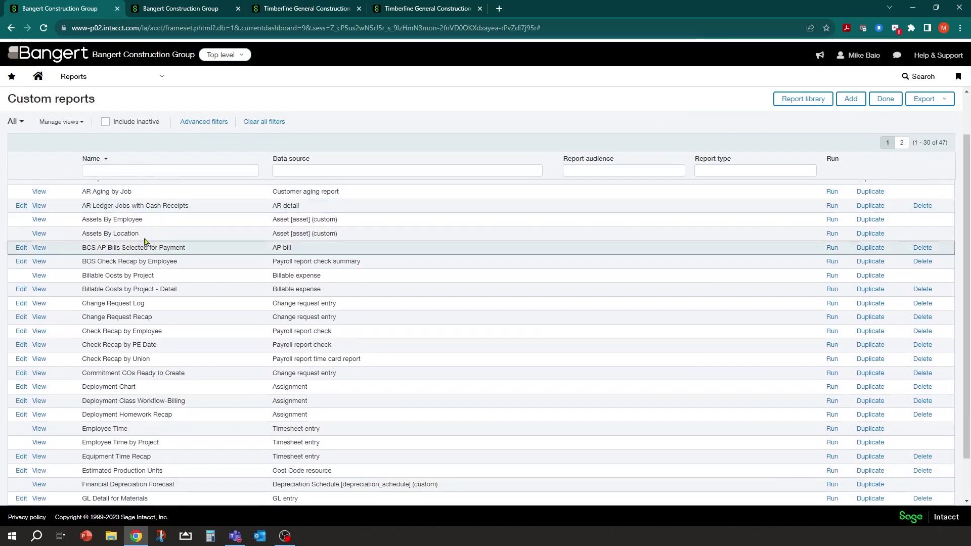
scroll(146, 242, up, 2)
scroll(157, 244, down, 3)
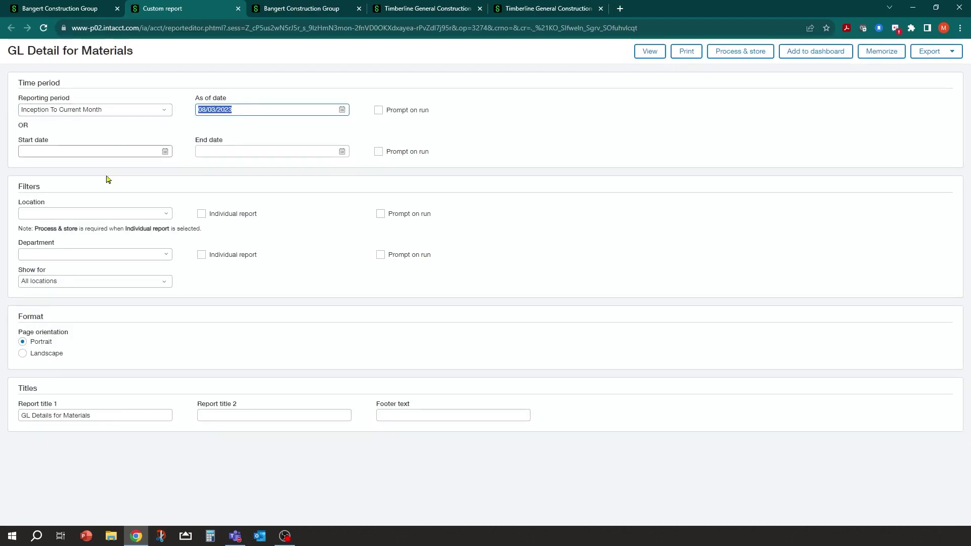
click(650, 51)
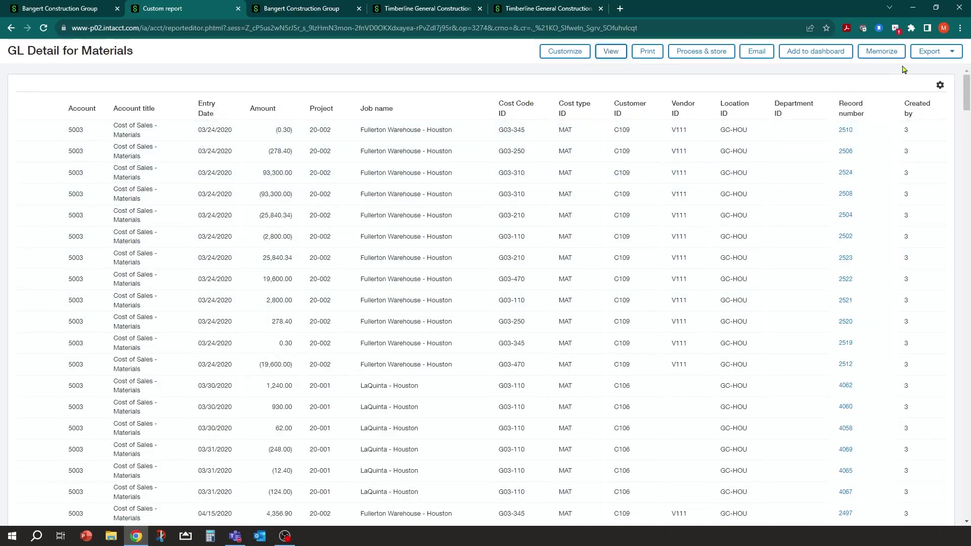
Export the report to Excel as GL Details for Materials.xls.
click(951, 52)
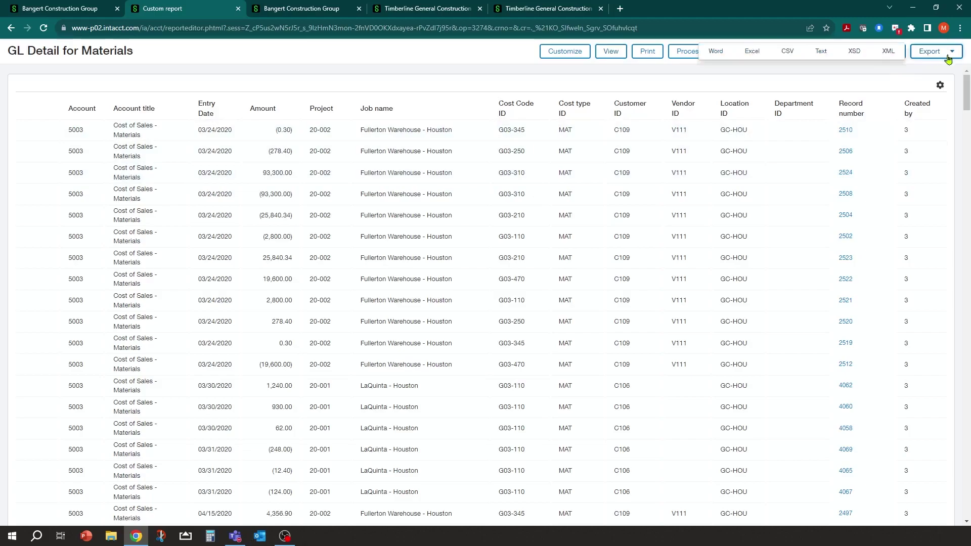
click(751, 53)
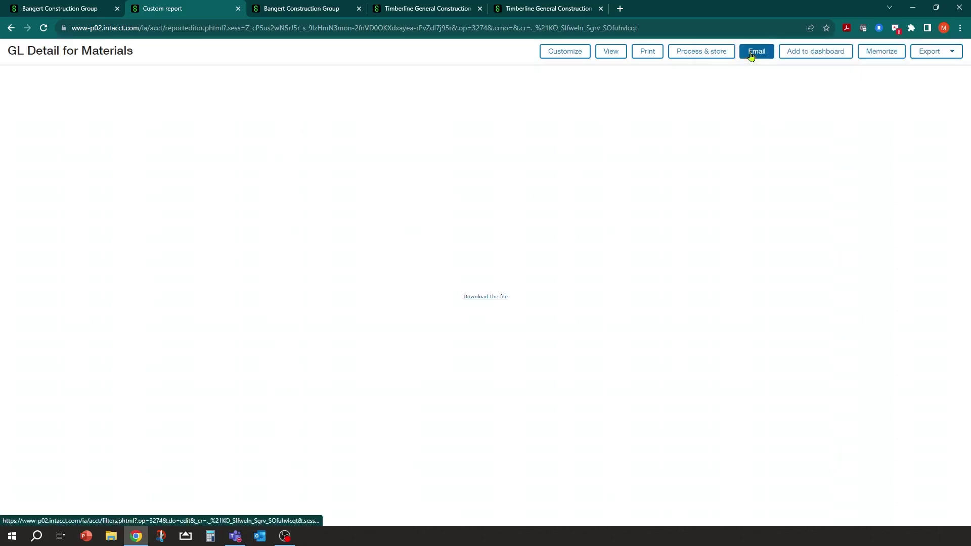
click(484, 298)
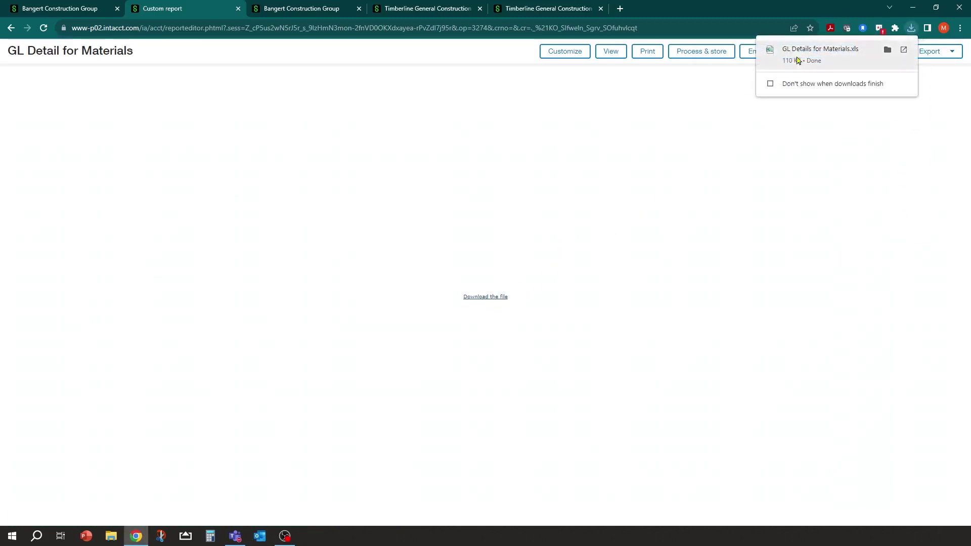
click(798, 52)
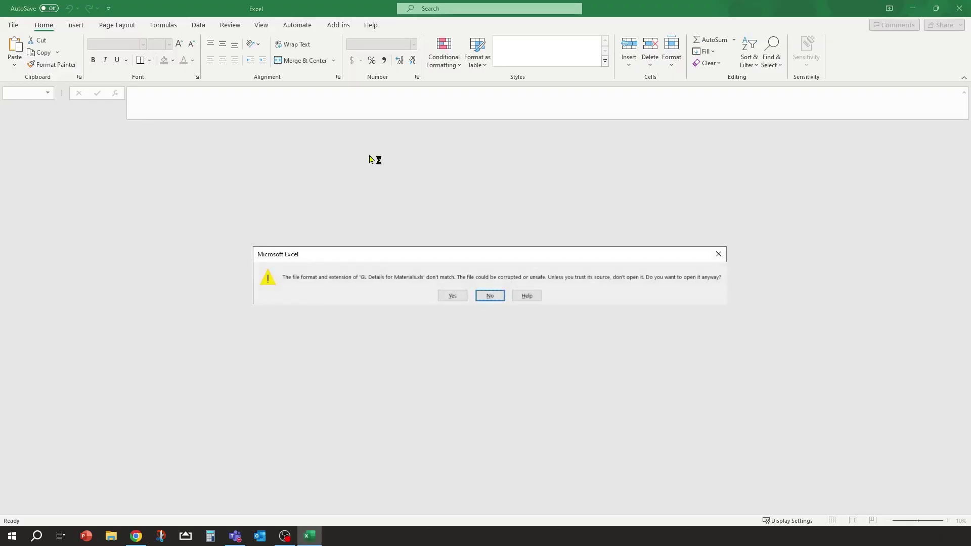
click(453, 295)
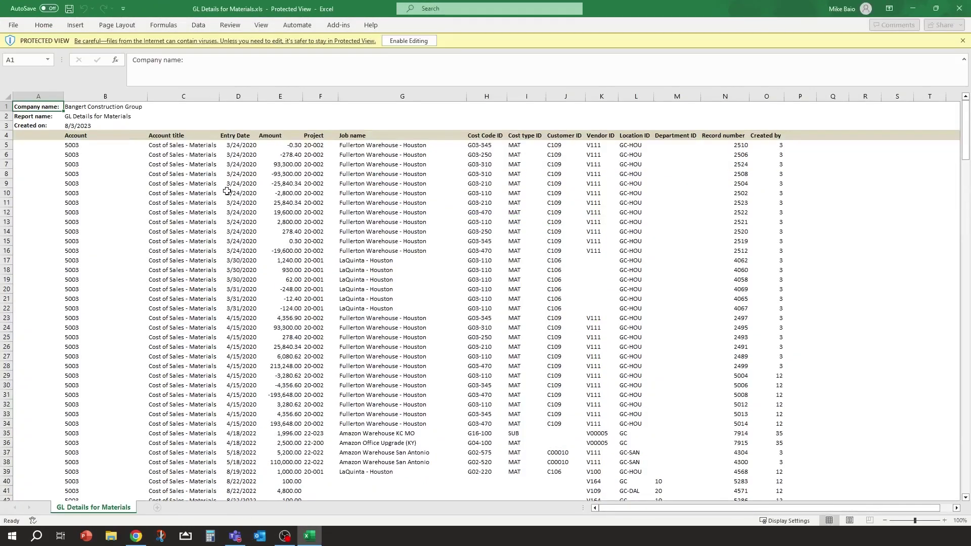
click(223, 193)
click(146, 178)
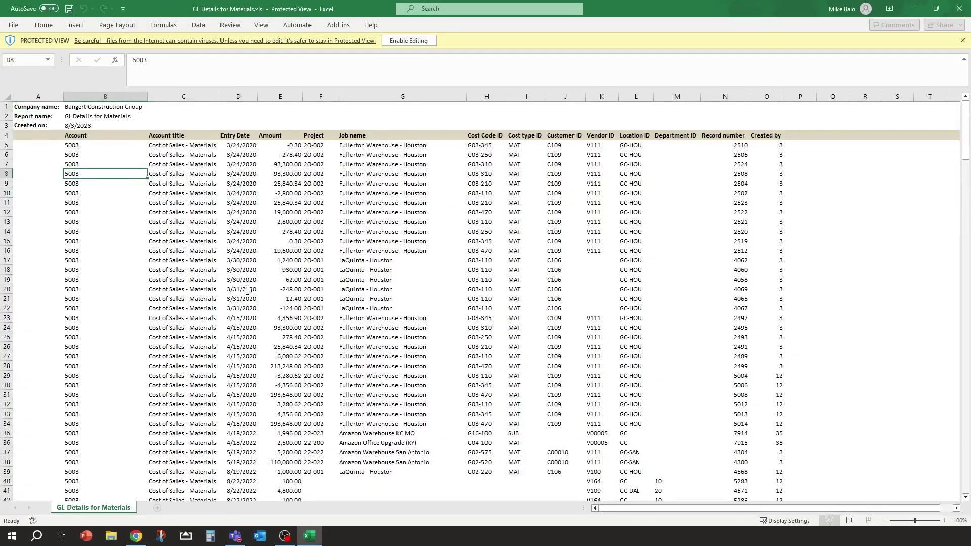
click(364, 250)
click(561, 221)
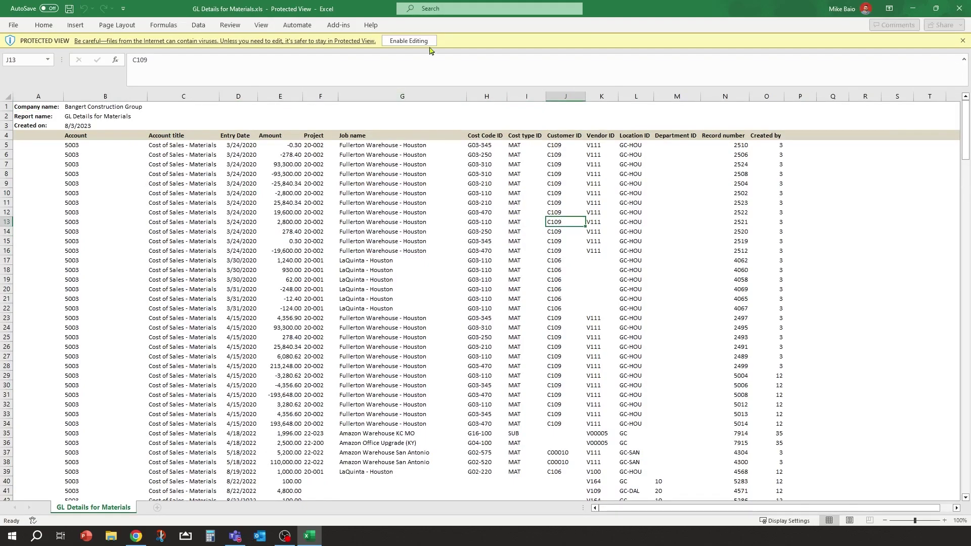
click(961, 9)
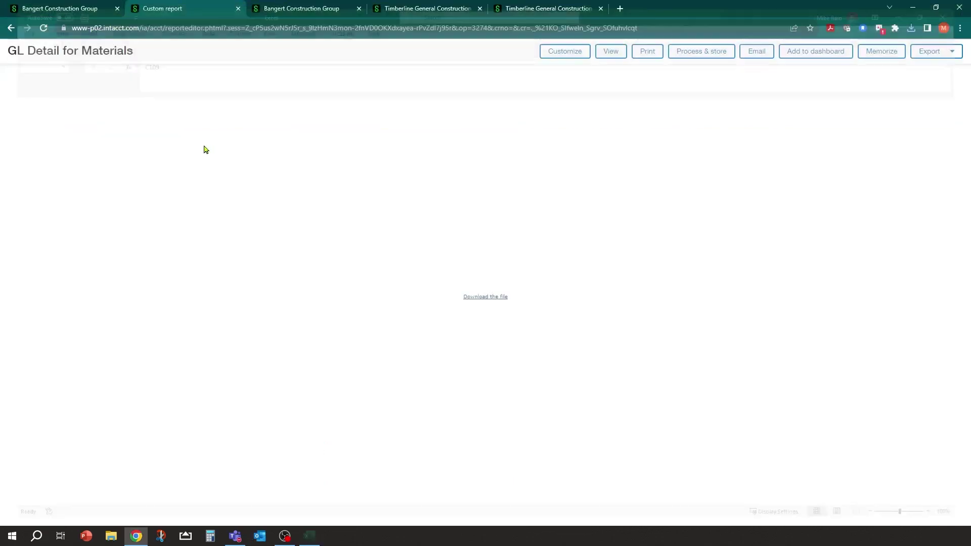
Close the custom report and launch Profit and Loss - by Location in HTML from Financial reports.
click(238, 8)
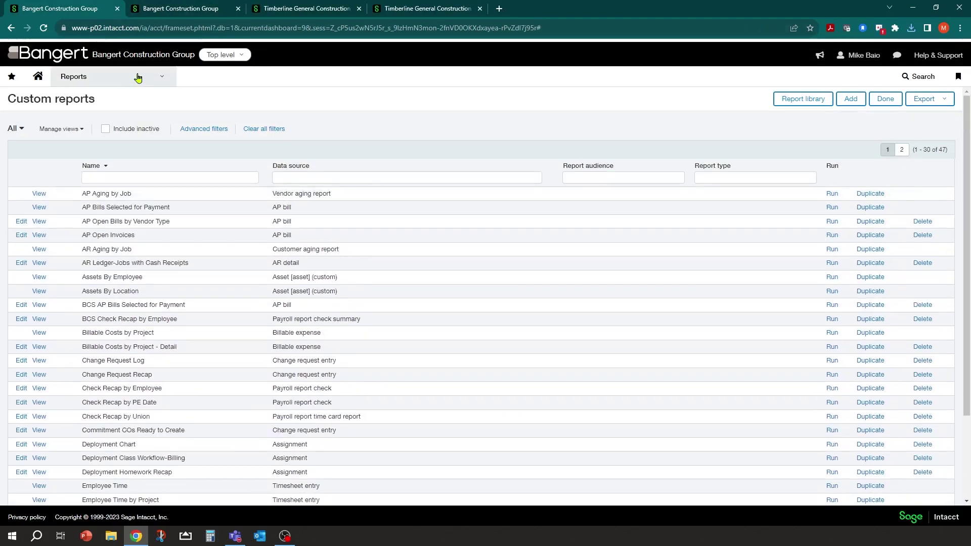
click(136, 76)
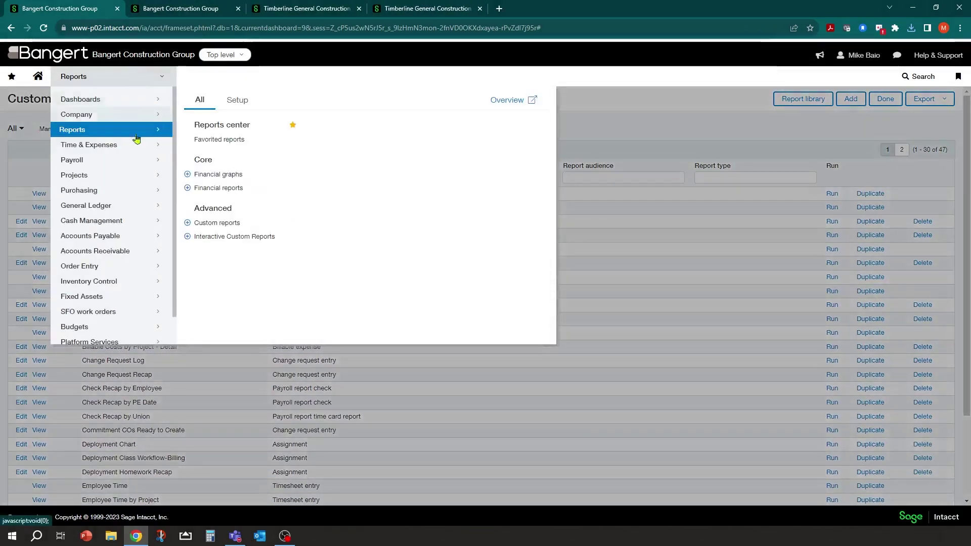
click(213, 188)
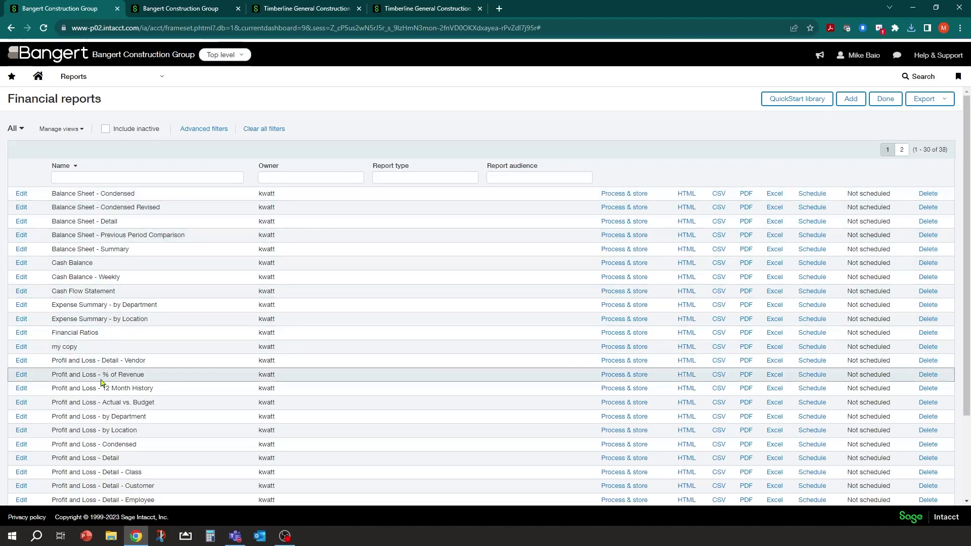
scroll(103, 402, down, 2)
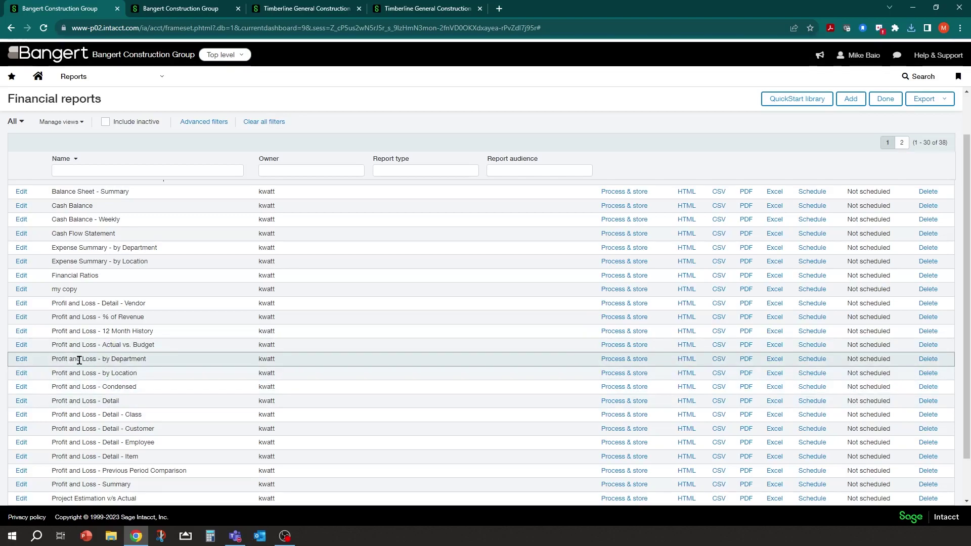
drag(53, 357, 151, 363)
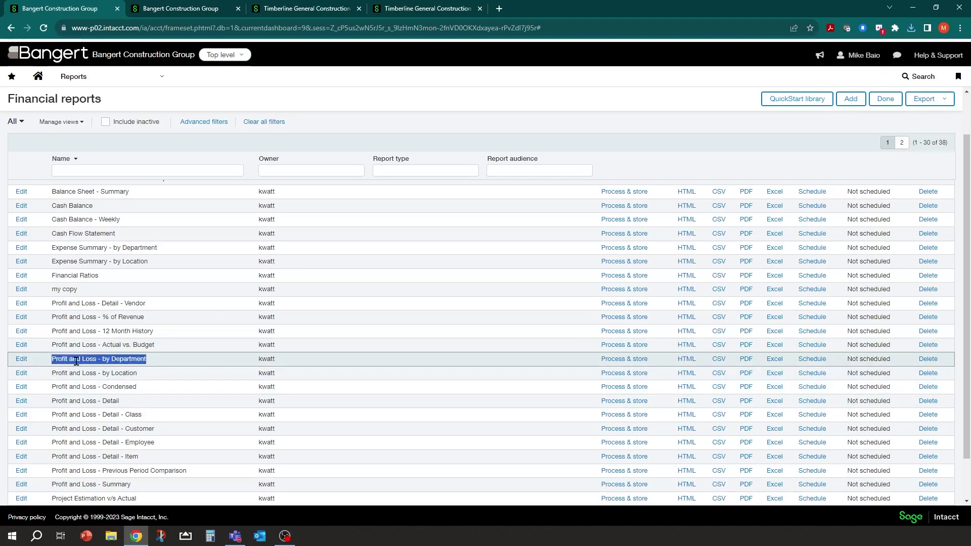
click(132, 372)
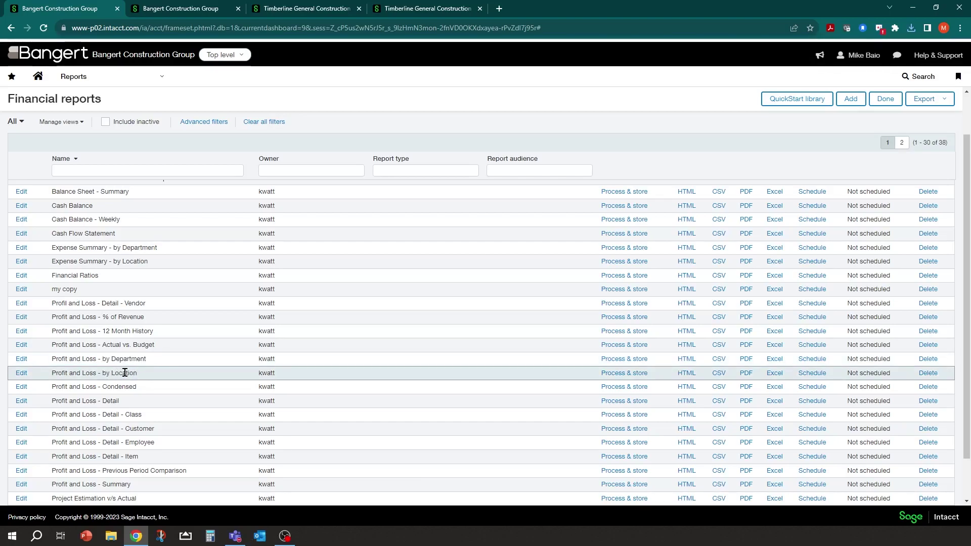
click(685, 375)
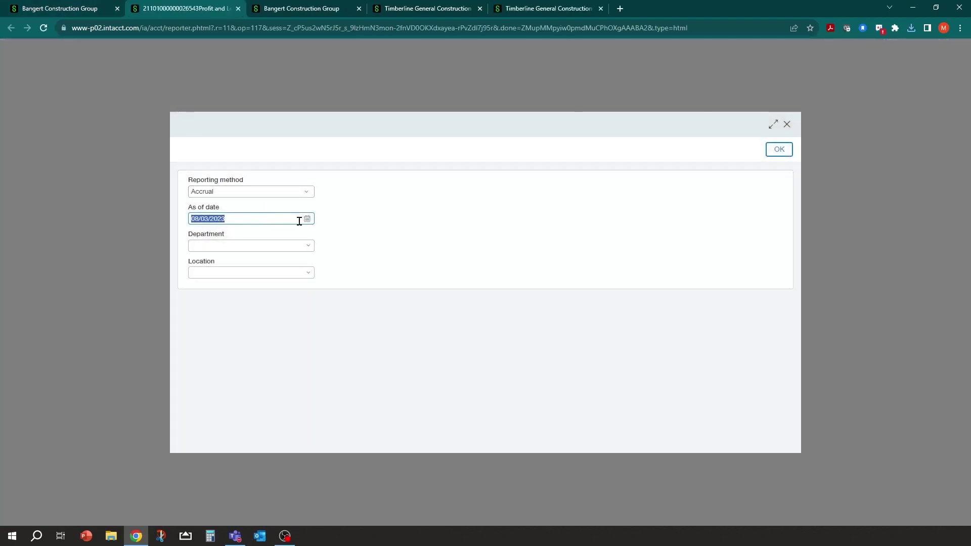
Run the report as of 07/31/2023 and review the ledger entries behind Kansas City materials (1,375.00).
click(307, 219)
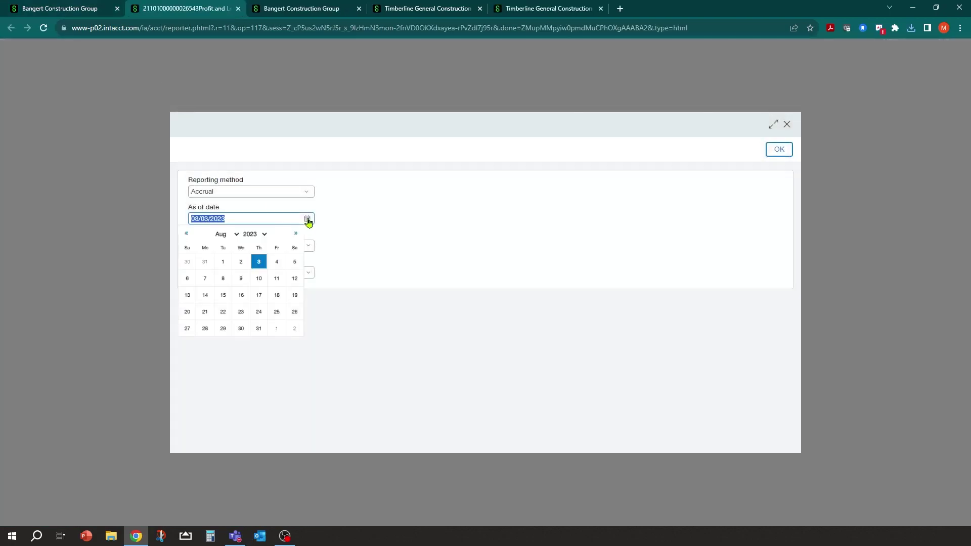
click(209, 262)
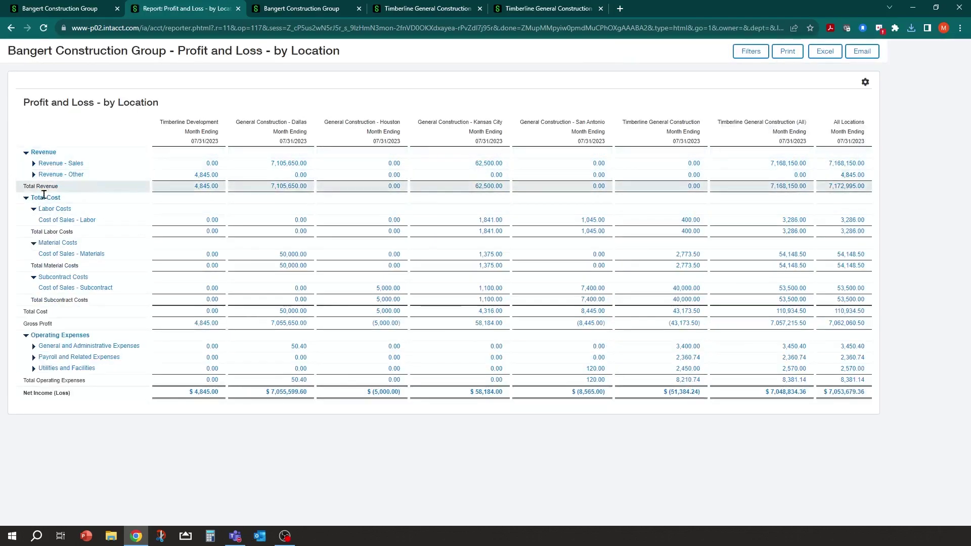
click(34, 164)
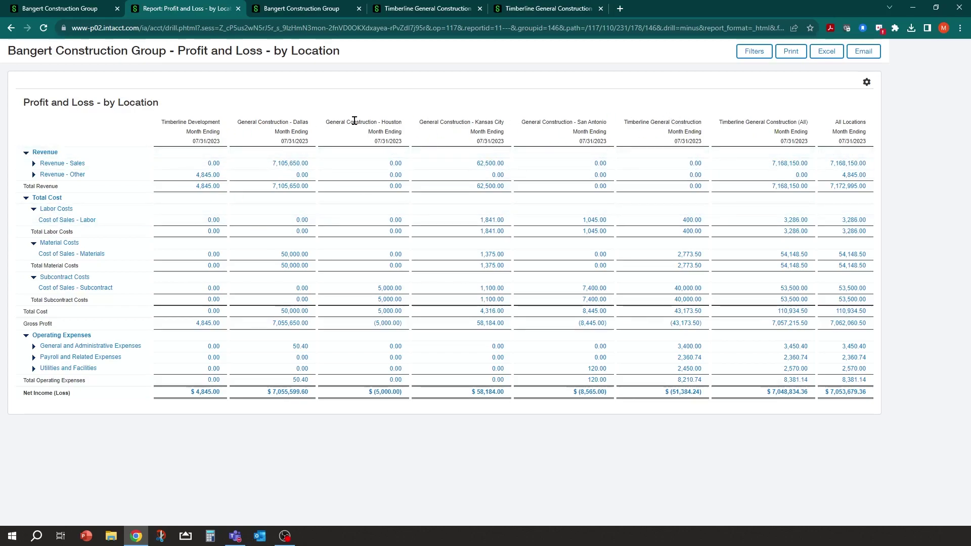
click(499, 255)
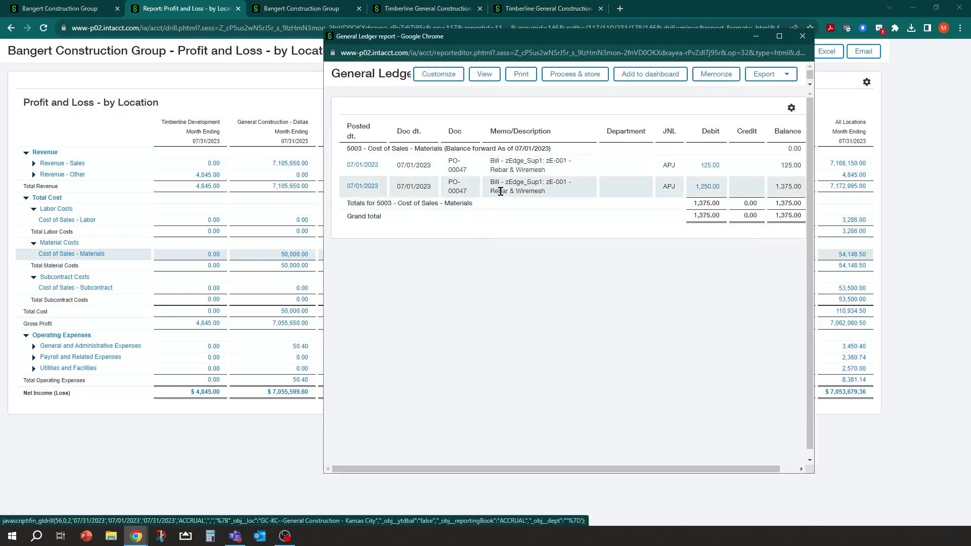
click(803, 39)
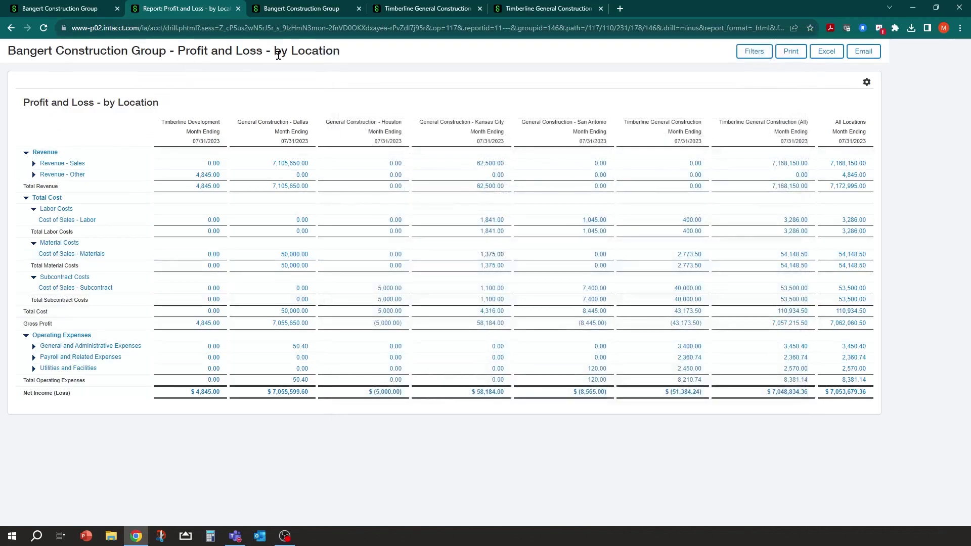
Close the Profit and Loss report and launch Project Overview in HTML from Financial reports.
click(238, 8)
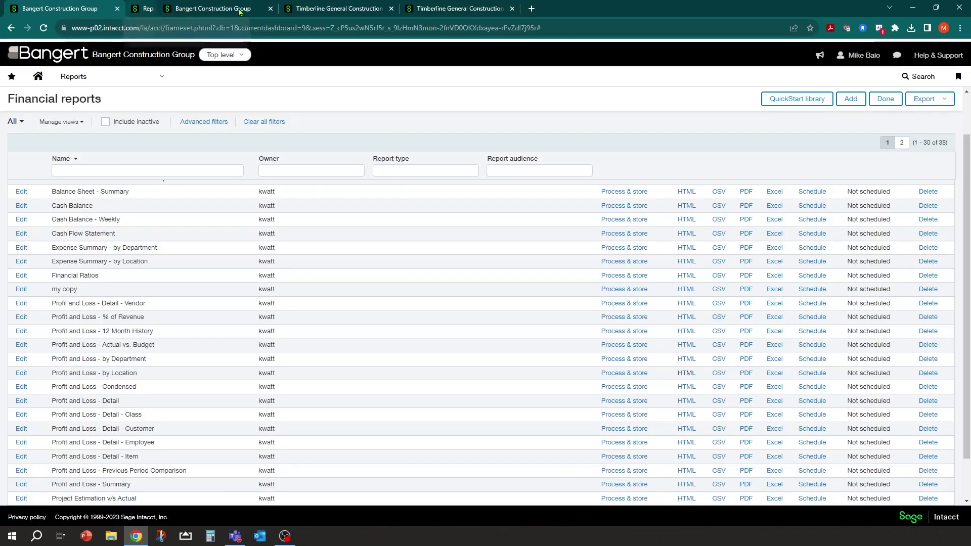
scroll(183, 331, down, 1)
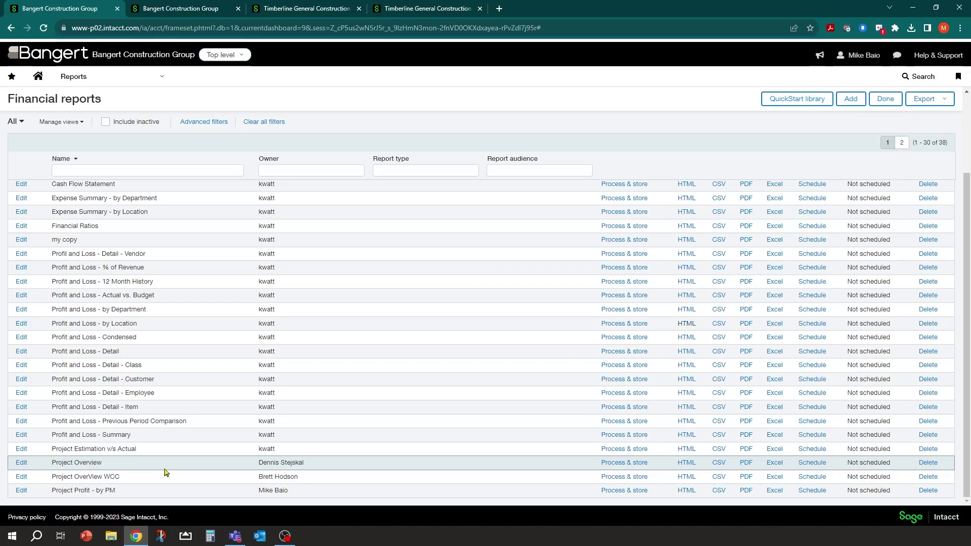
click(687, 464)
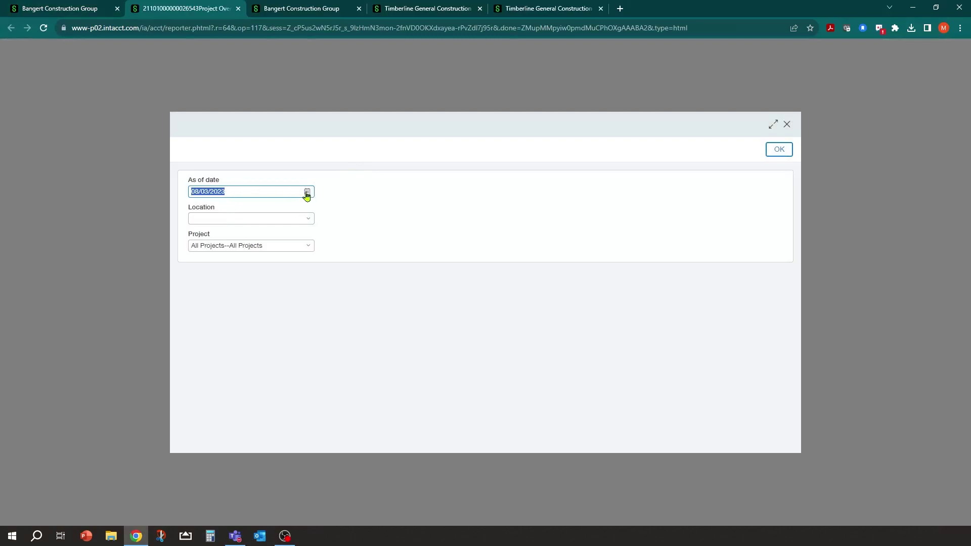
Run Project Overview as of 07/31/2023, inspect one project's commitments ledger detail, then return to the reports list.
click(307, 193)
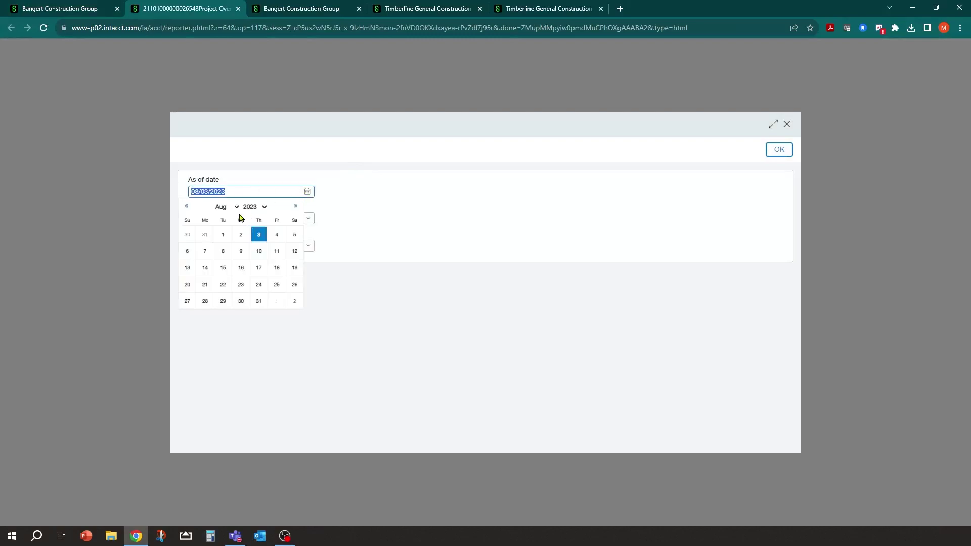
click(204, 235)
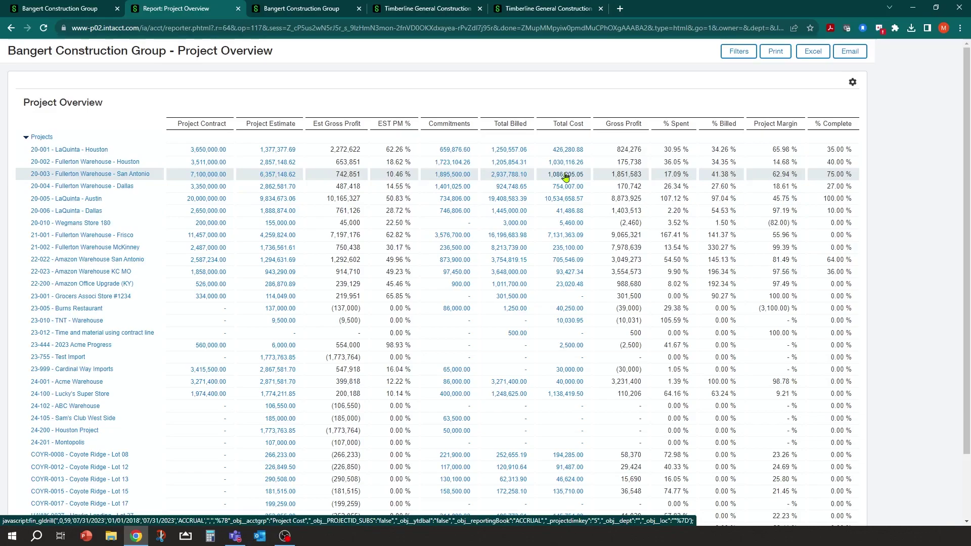
click(447, 176)
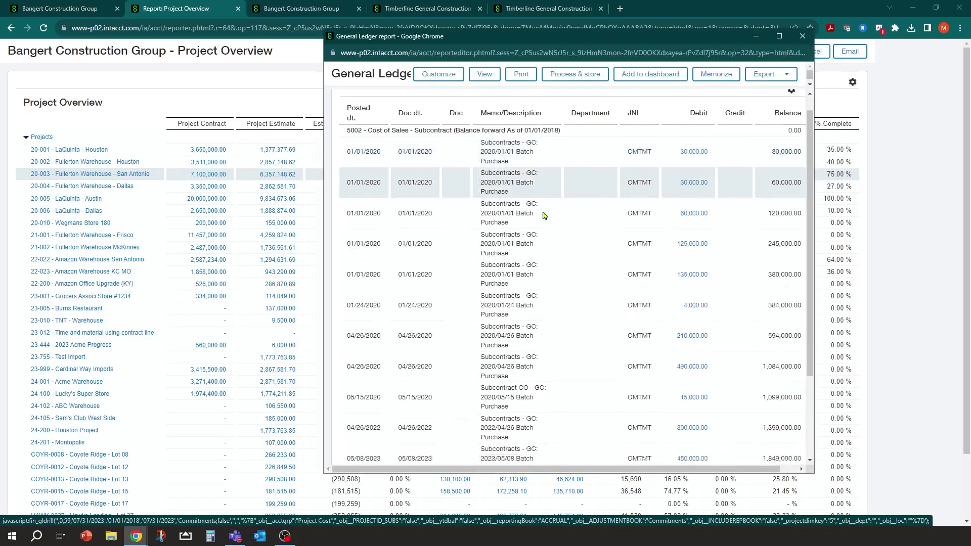
scroll(524, 381, down, 5)
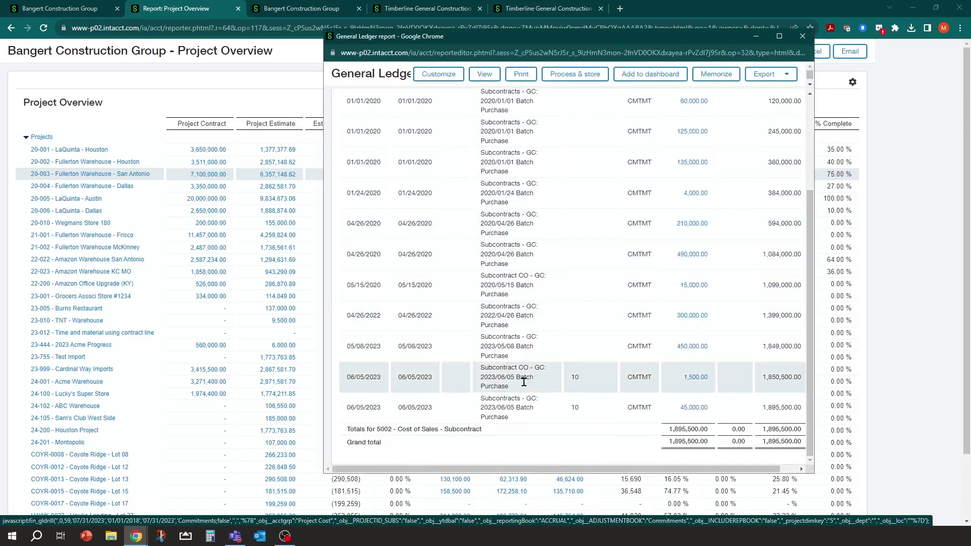
click(802, 36)
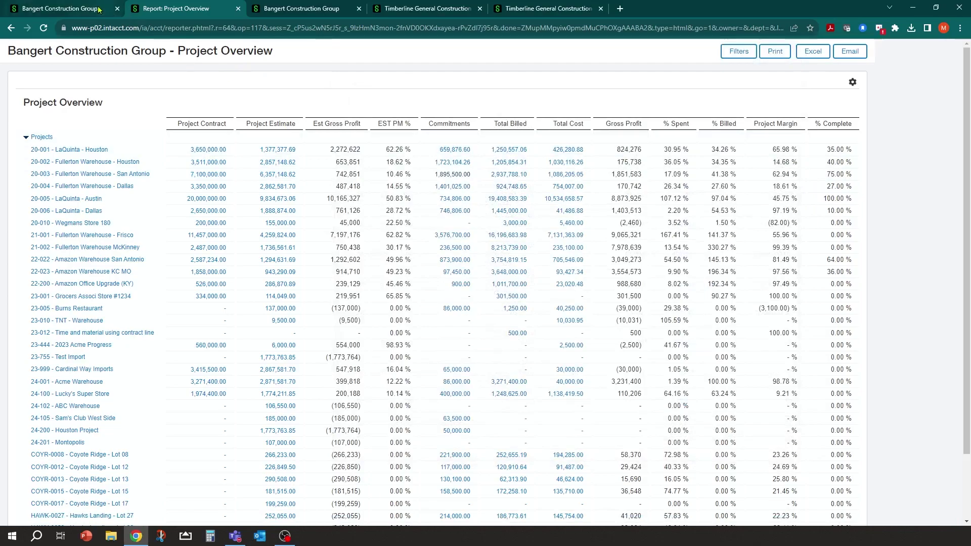
click(99, 9)
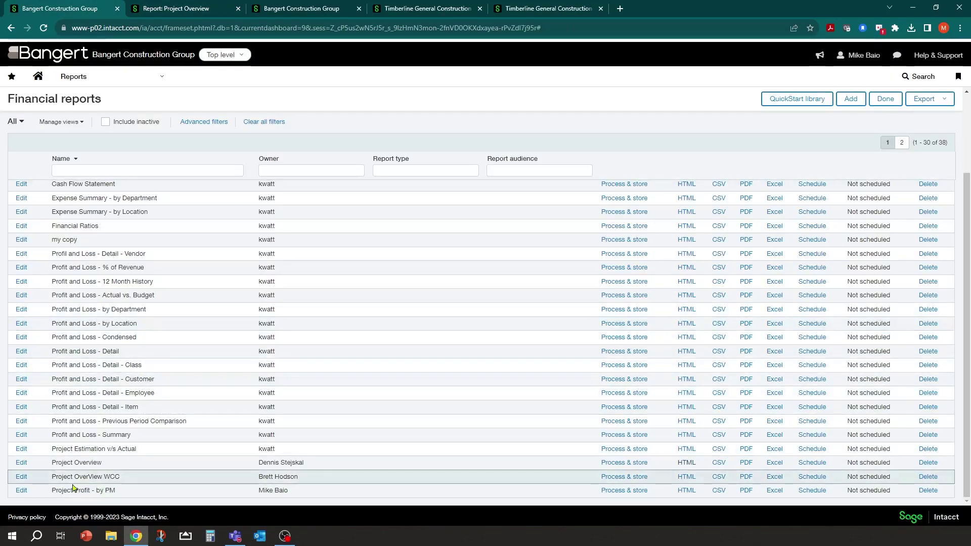
Run Project Profit - by PM in HTML and review the first project manager's columns.
click(688, 490)
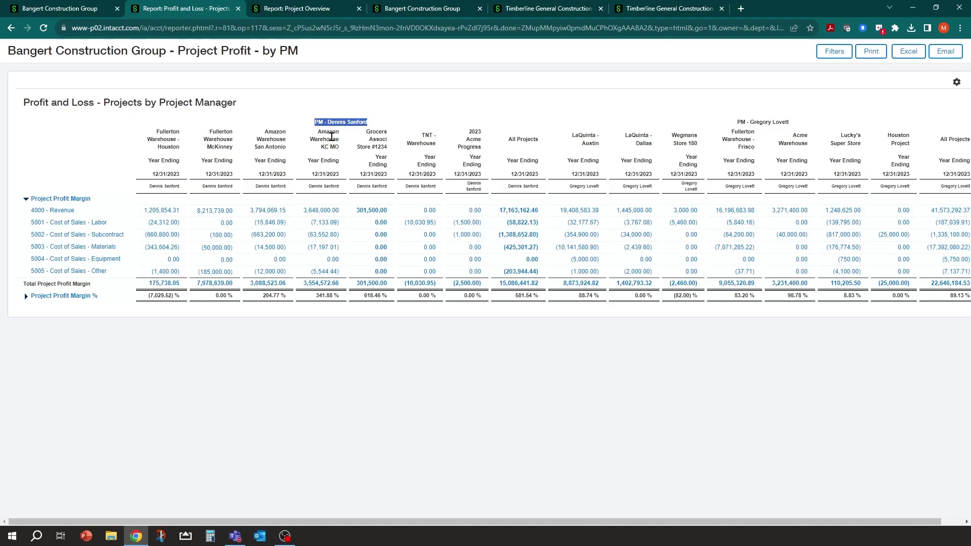
drag(306, 144, 360, 130)
Switch to the Bangert Construction Group tab with the AP Overview dashboard.
click(457, 7)
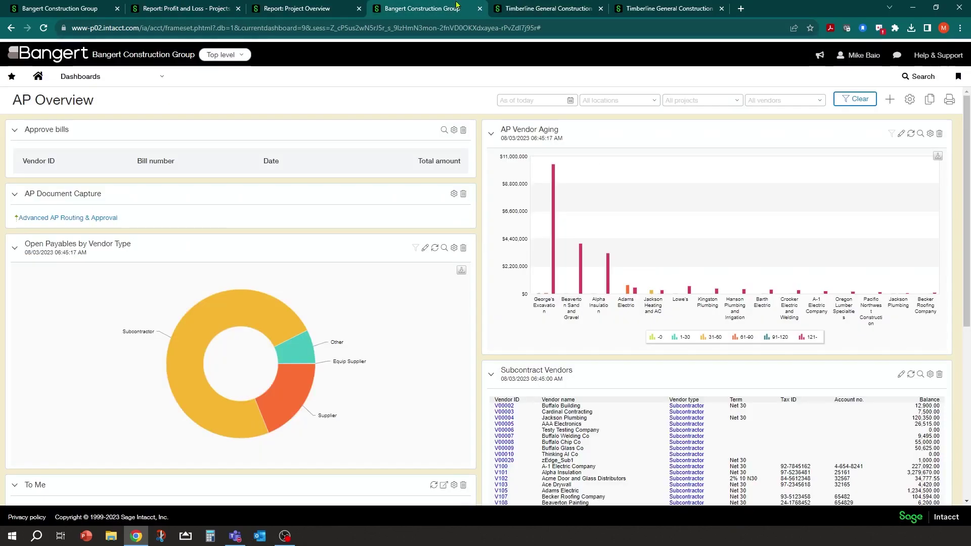